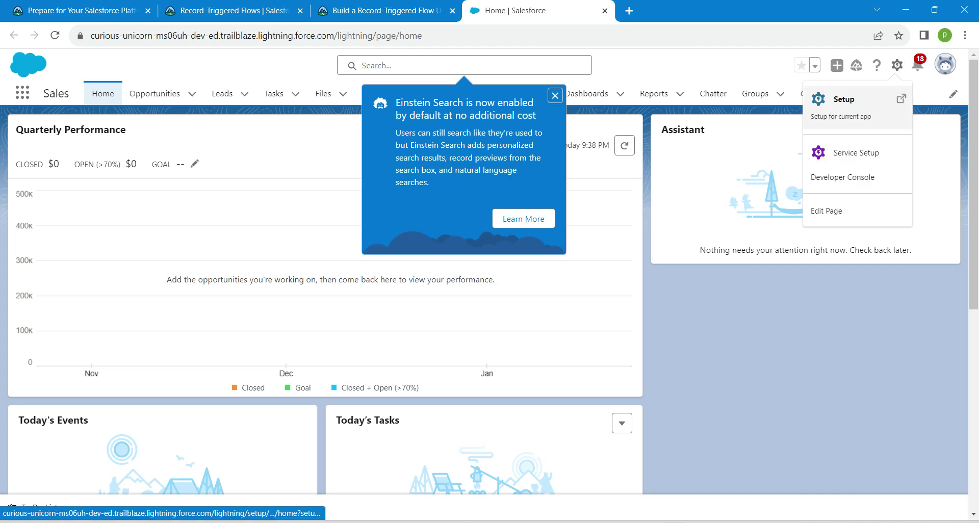
Open Setup for the current app, close the old Home page, and find the Flows setup page, dismissing the walkthrough tips.
left_click(844, 102)
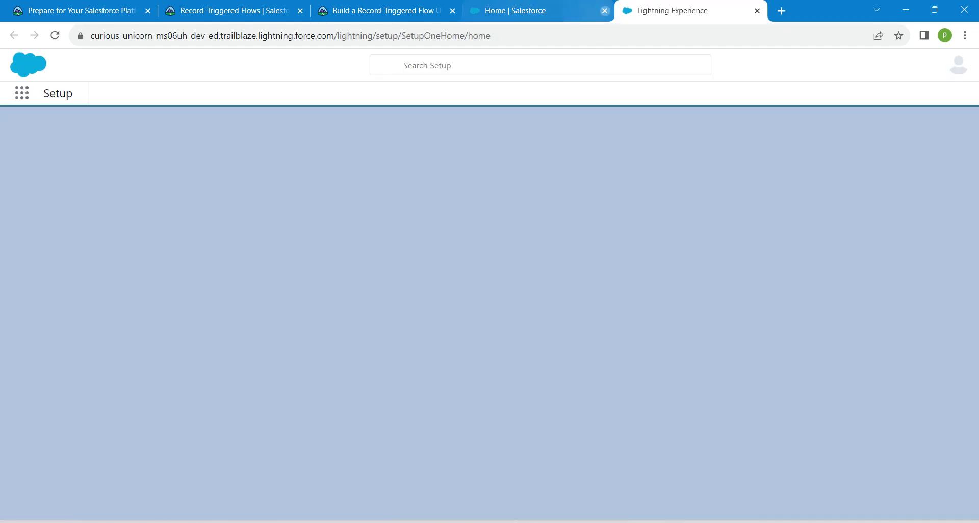
left_click(605, 11)
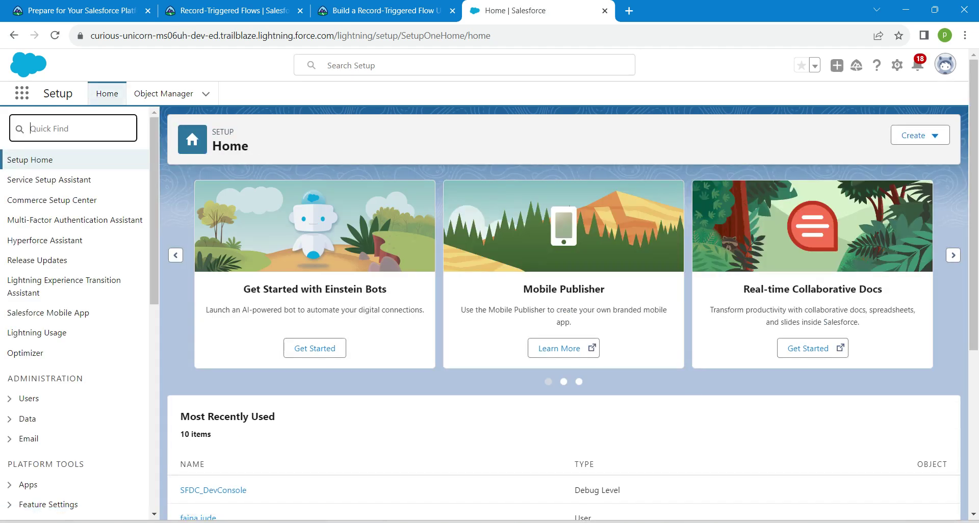
type("flow")
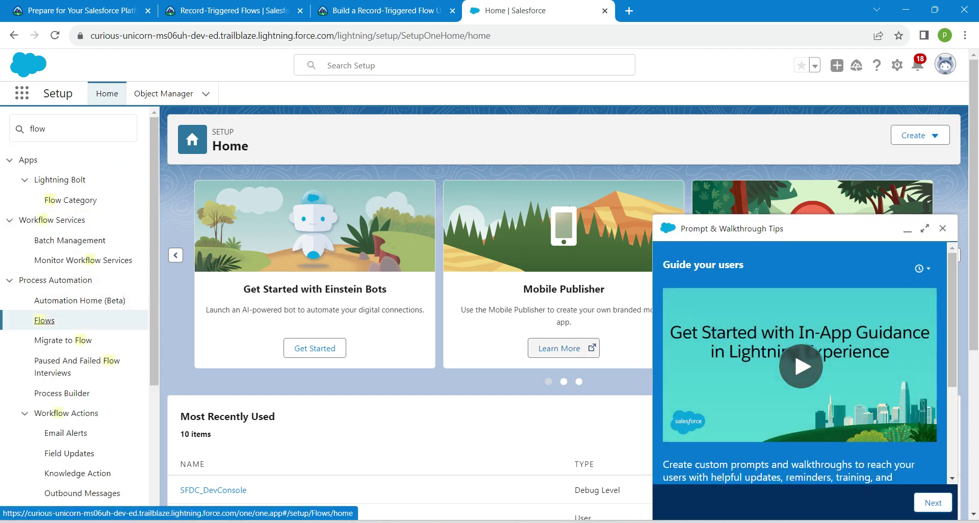
left_click(45, 320)
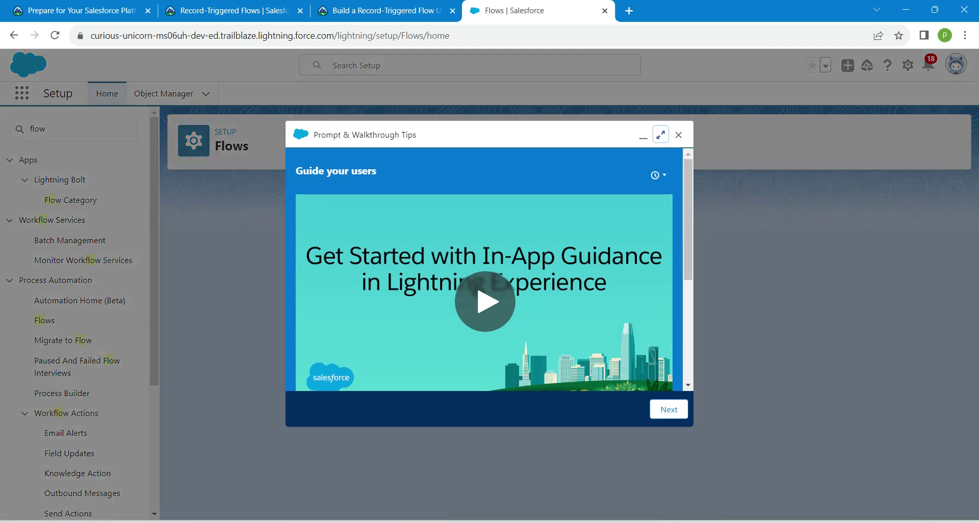
left_click(678, 134)
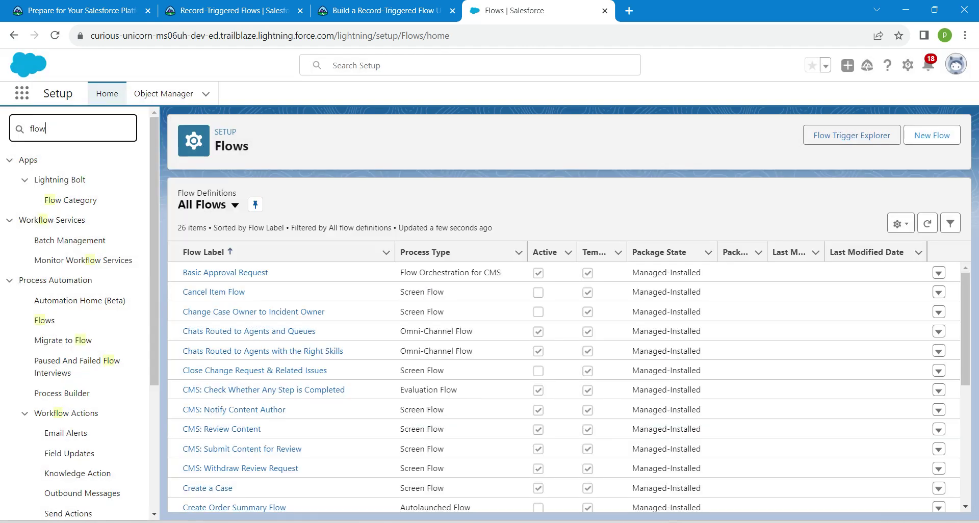
Create a new Record-Triggered Flow.
left_click(932, 136)
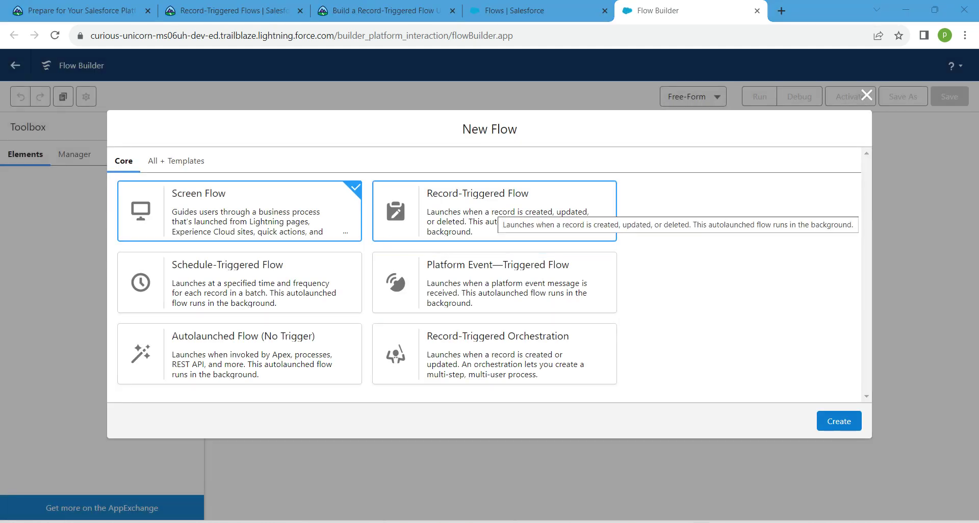
left_click(485, 214)
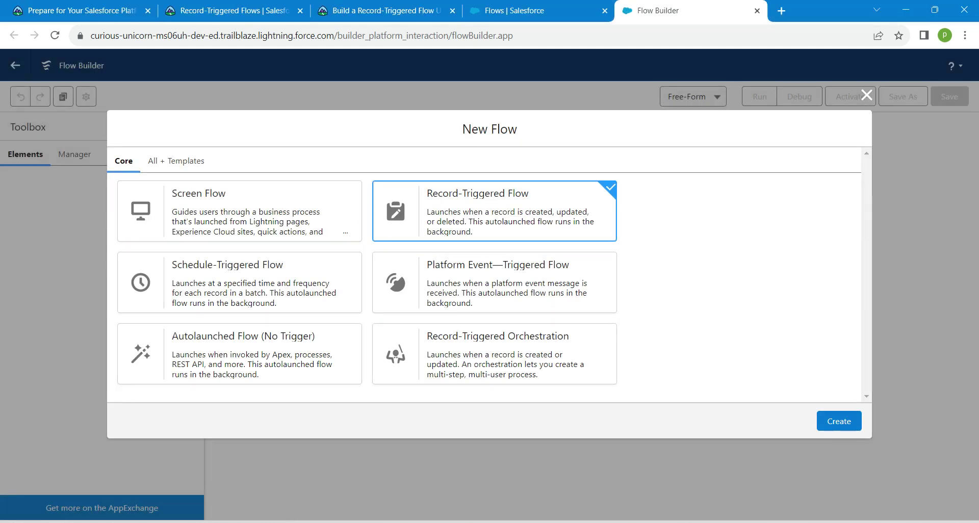
left_click(839, 421)
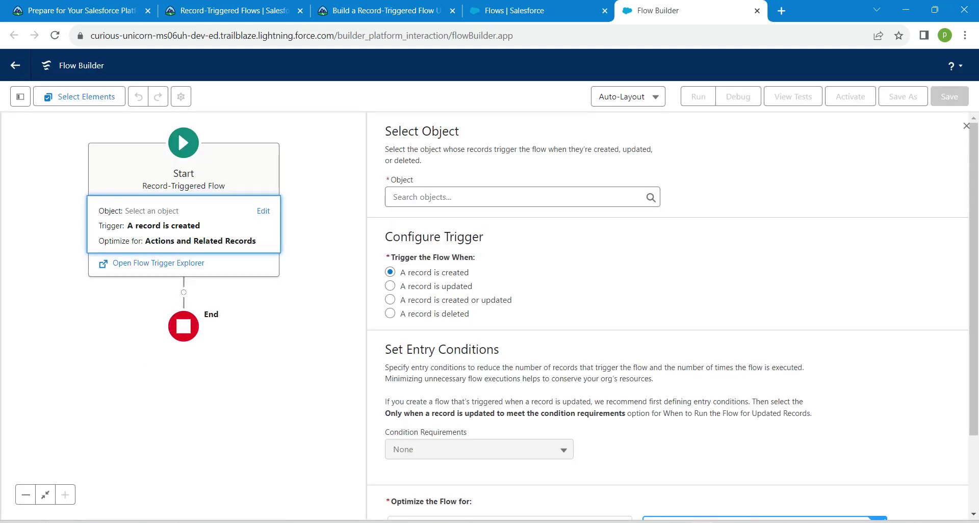
Set the flow's object to Opportunity and trigger it when a record is created or updated.
left_click(521, 197)
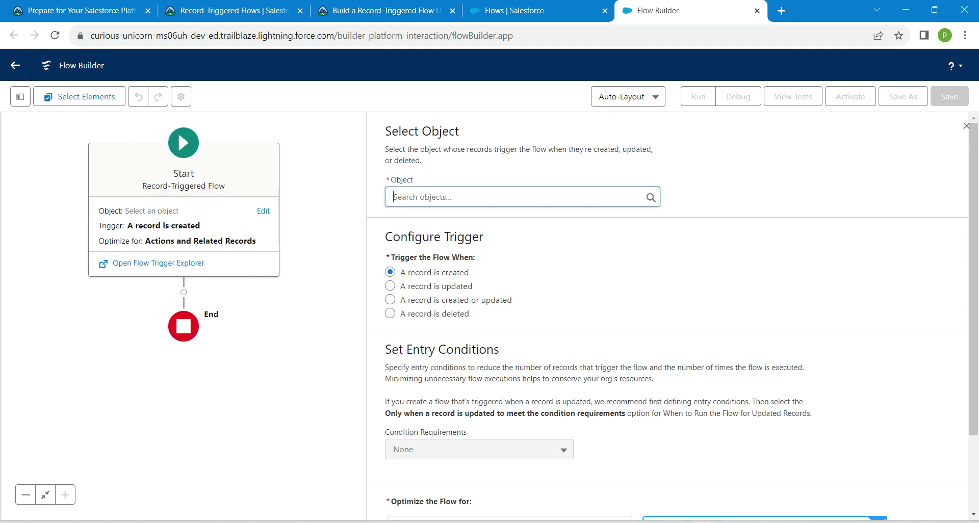
type("opp")
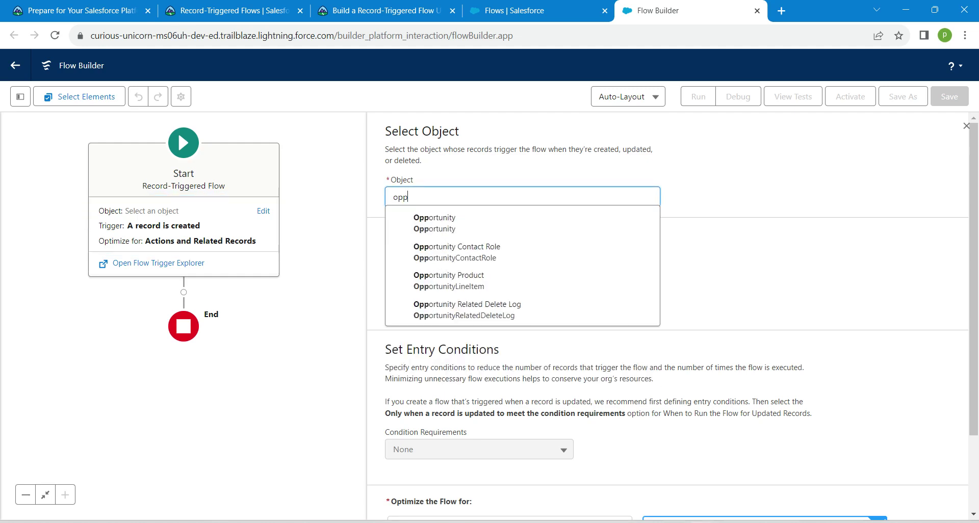
key("Down")
key("Return")
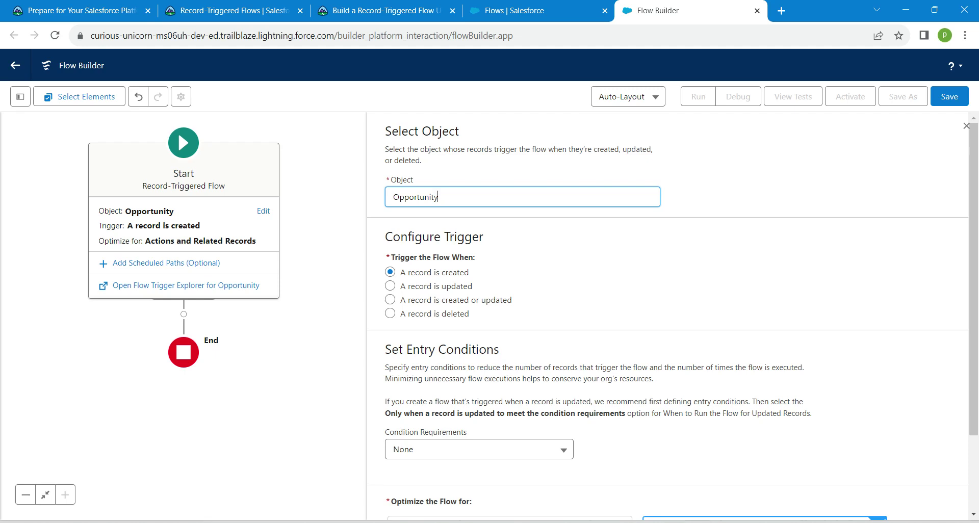
left_click_drag(386, 236, 483, 237)
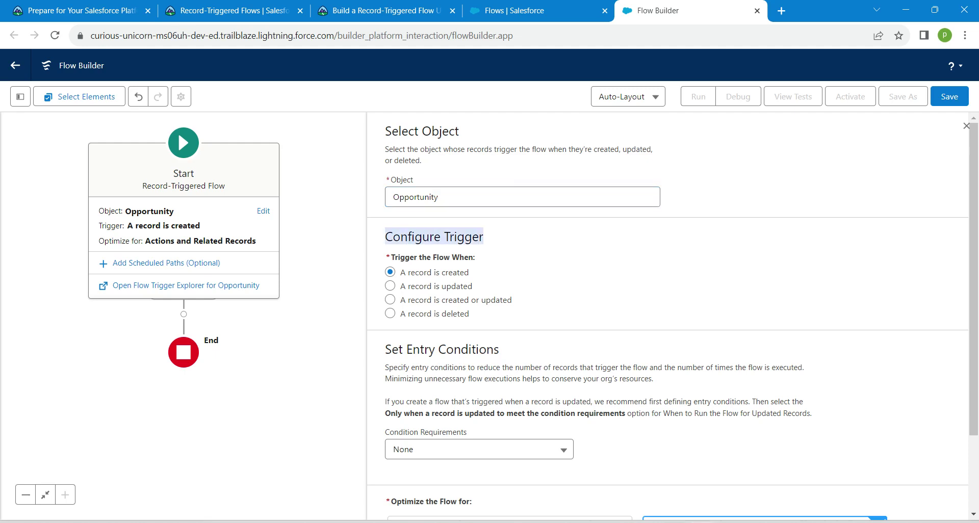
key("alt+Tab")
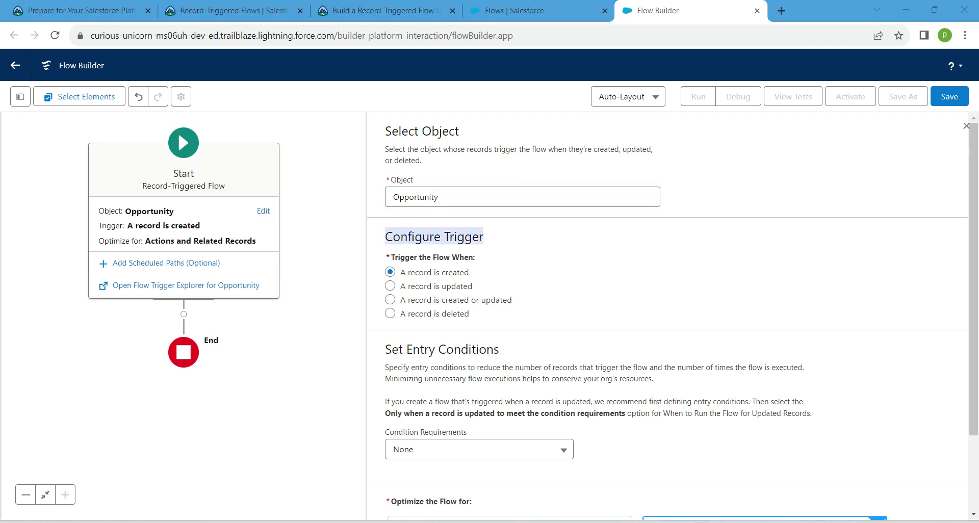
left_click(390, 300)
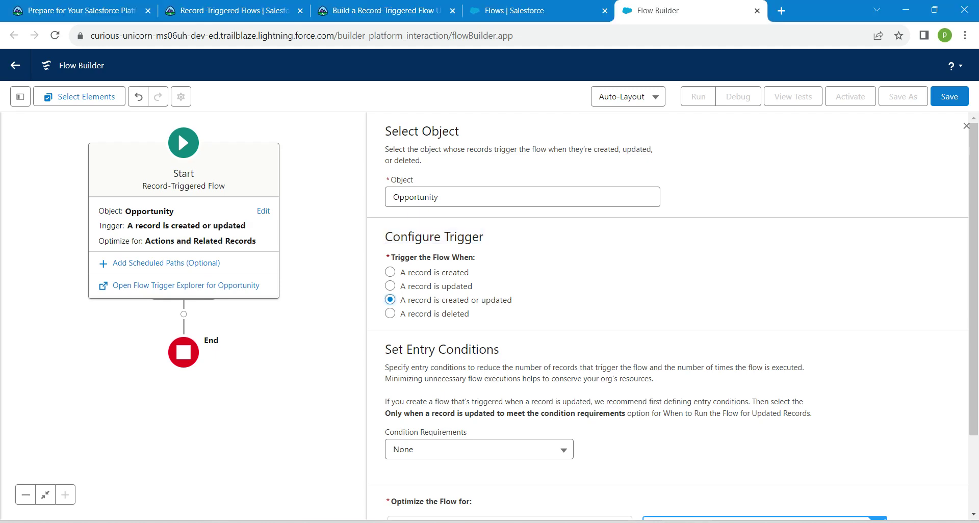
Set the entry condition requirements to All Conditions Are Met (AND).
left_click(446, 449)
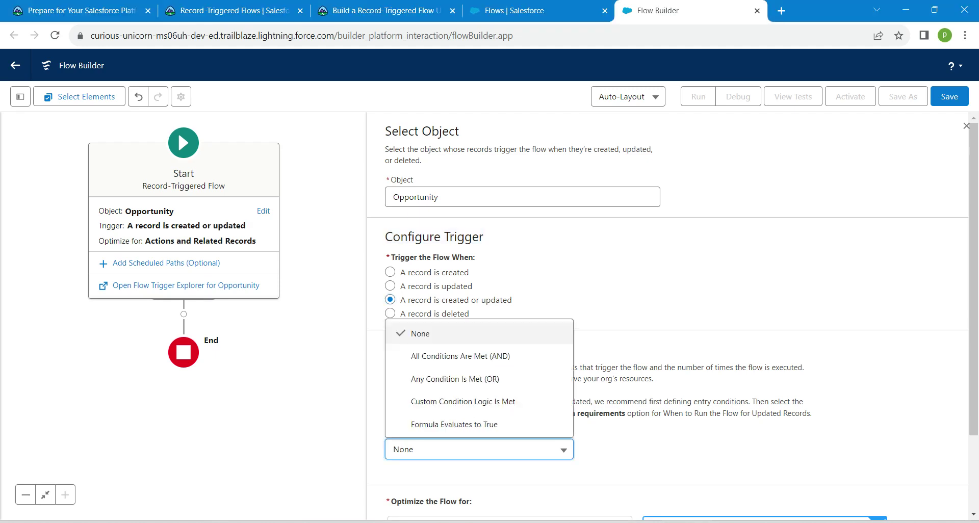
key("Up")
key("Up")
key("Up")
key("Up")
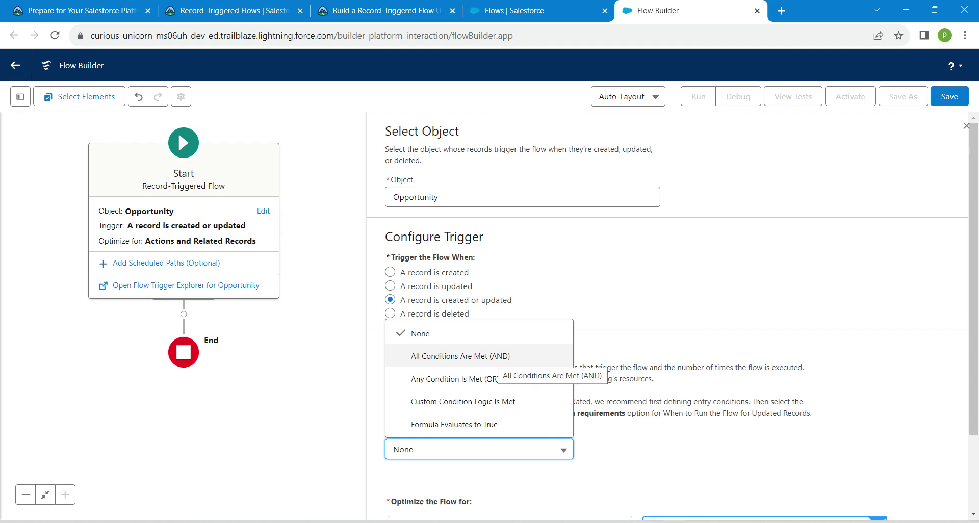
key("Return")
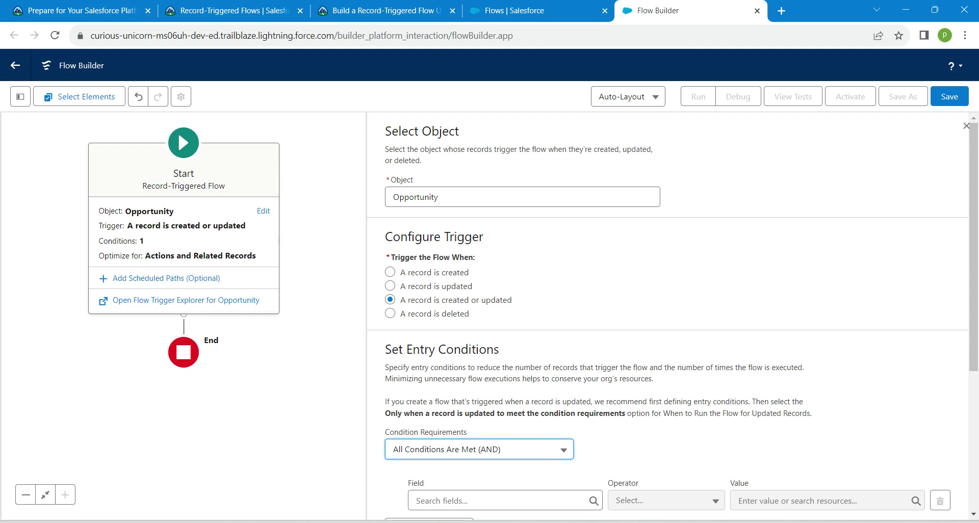
Define the first entry condition as StageName Equals Negotiation/Review.
scroll(668, 316, "down", 2)
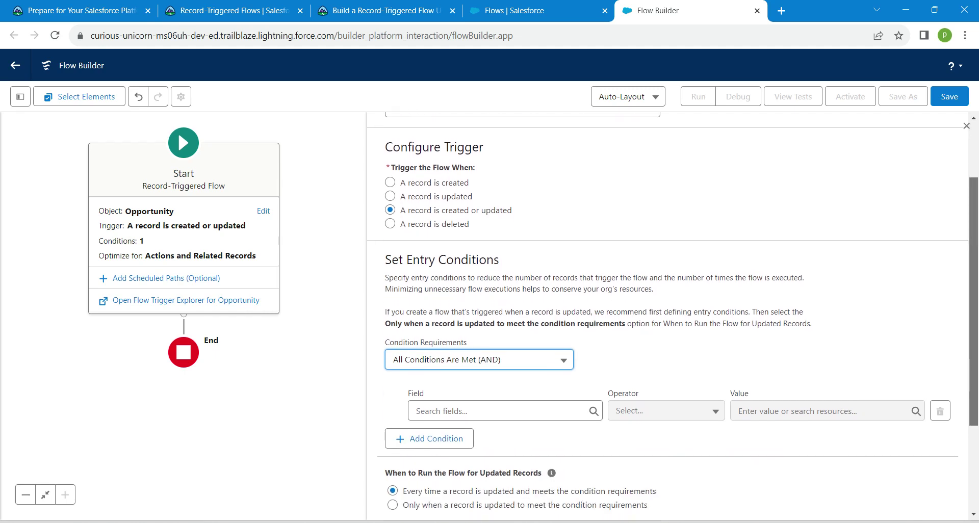
left_click(504, 411)
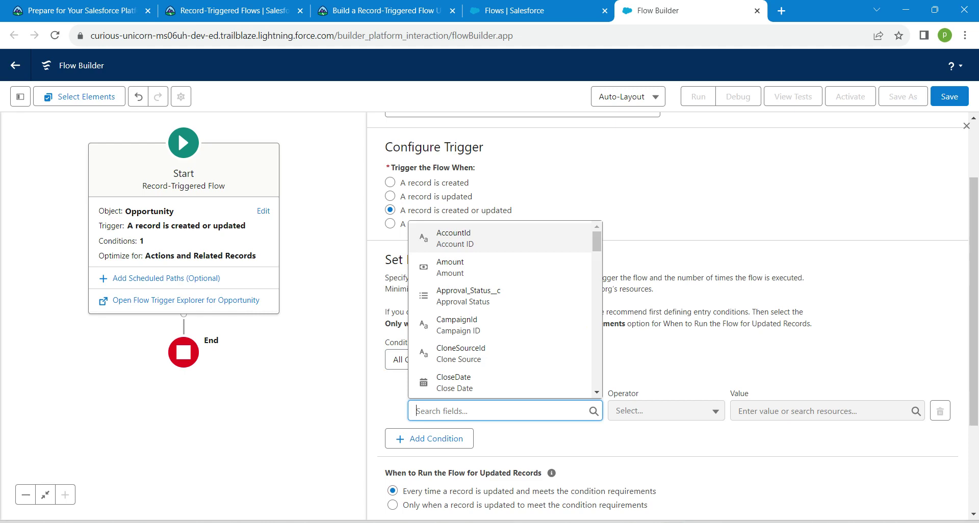
key("alt+Tab")
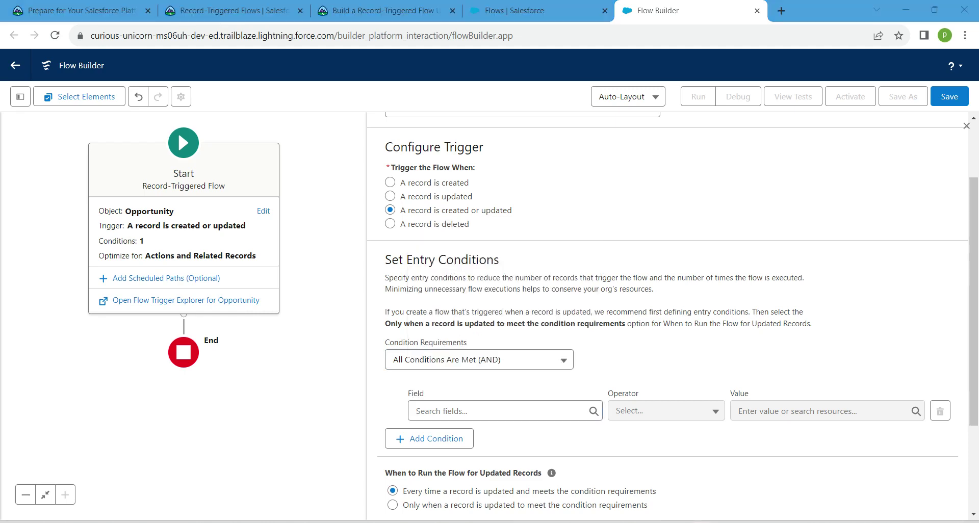
key("alt+Tab")
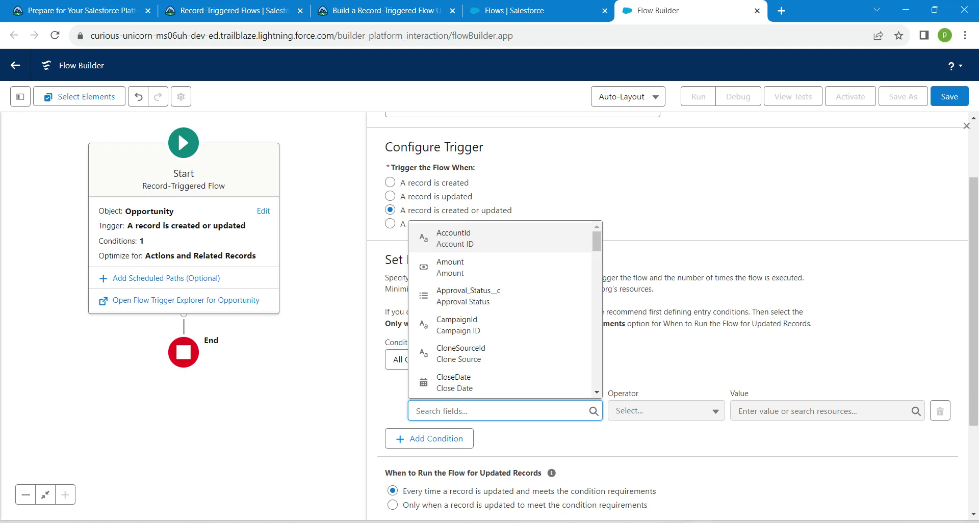
type("stage")
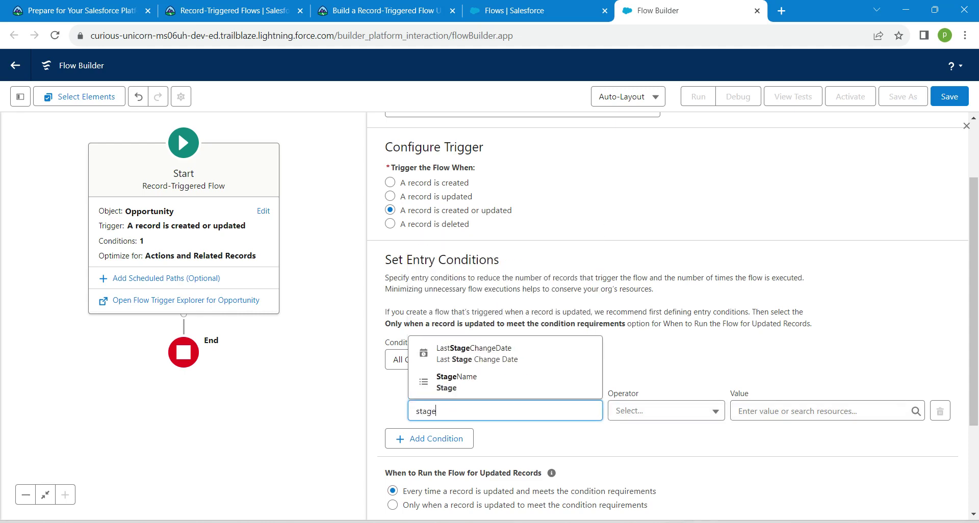
left_click(505, 382)
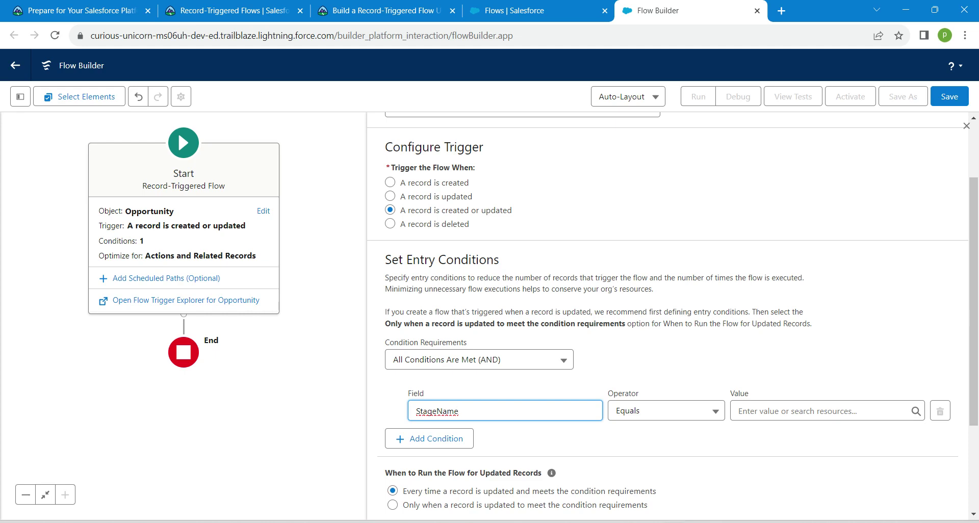
left_click(826, 411)
type("n")
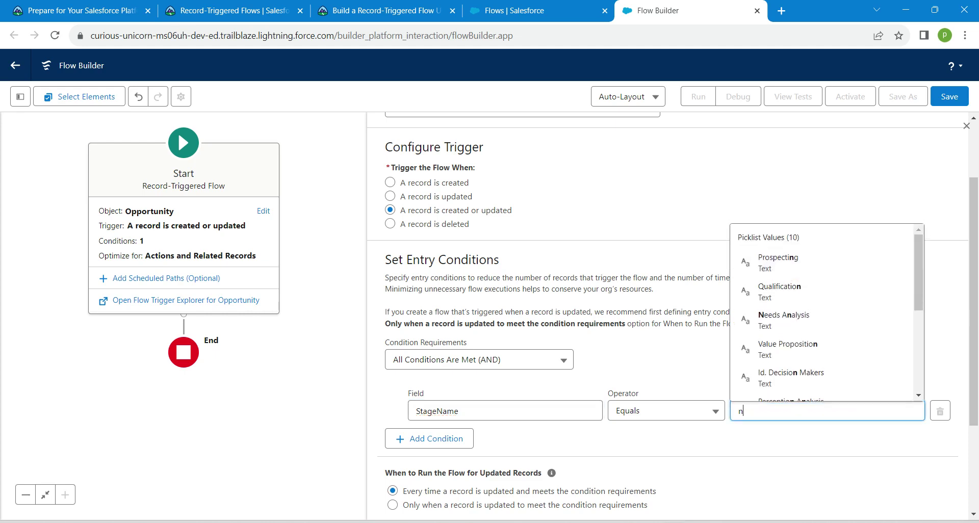
type("eg")
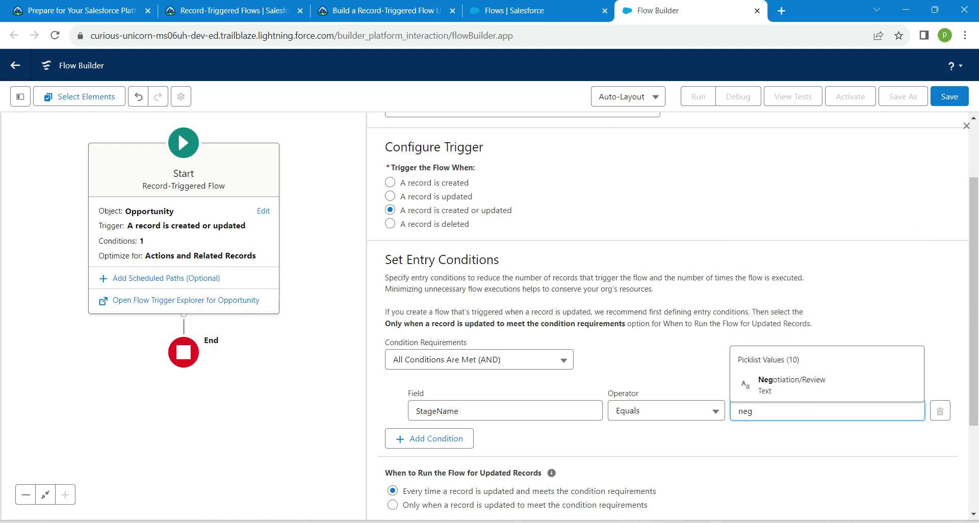
key("Down")
key("Return")
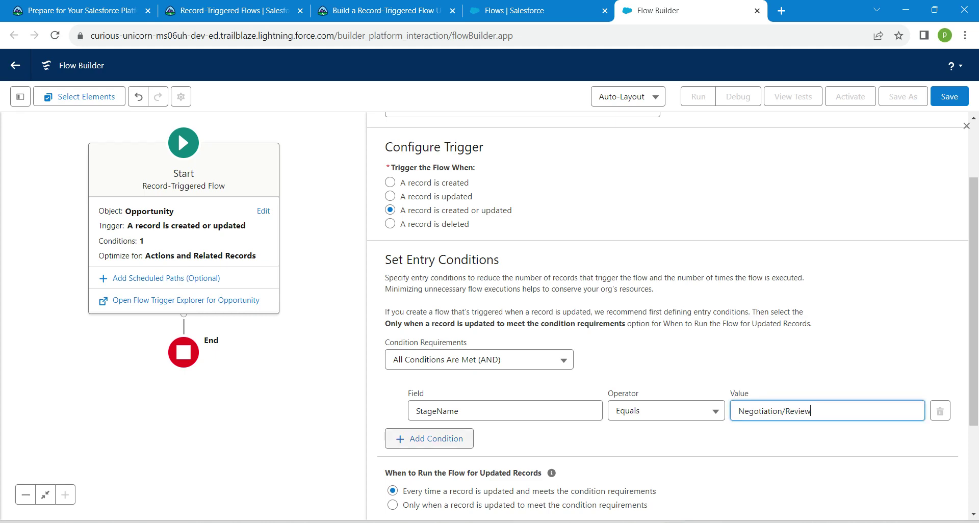
Add a second entry condition on the Amount field with the Greater Than operator.
left_click(429, 438)
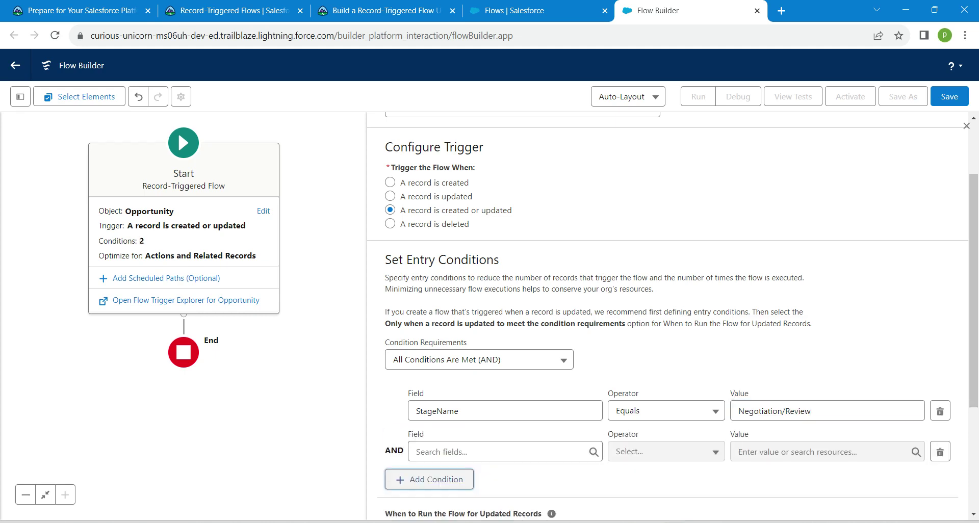
left_click(449, 452)
type("am")
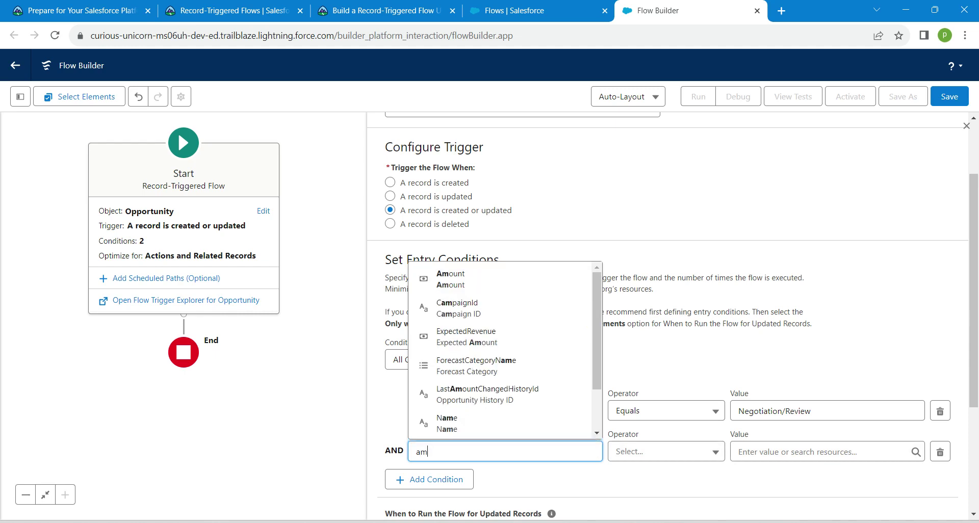
type("ount")
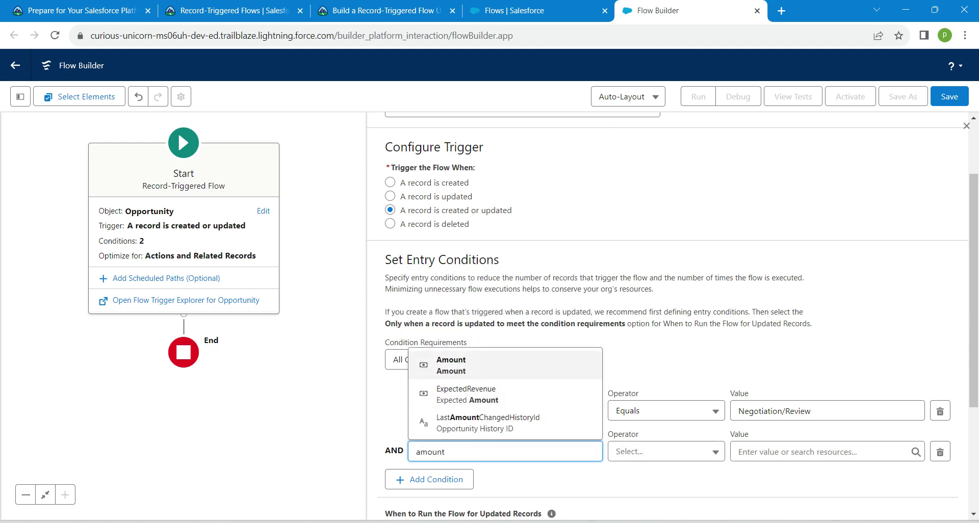
left_click(474, 365)
left_click(666, 452)
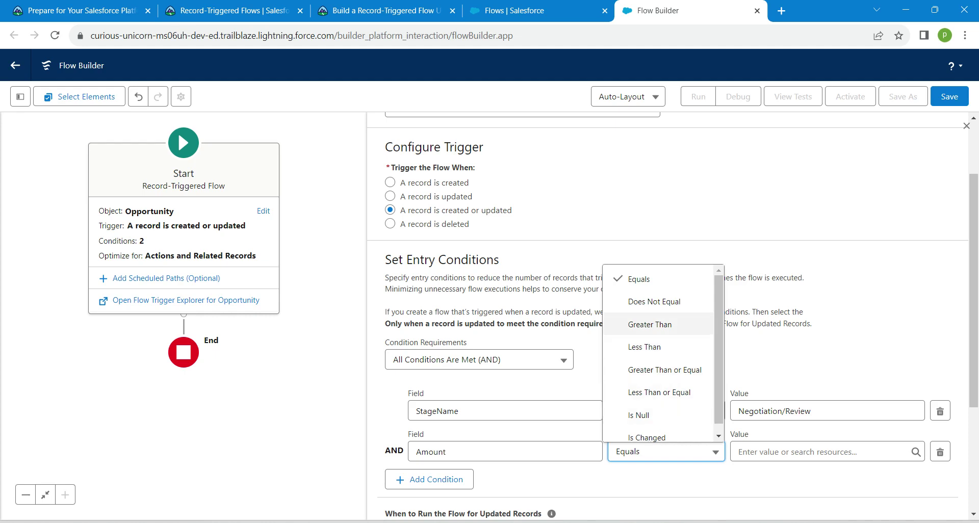
left_click(650, 324)
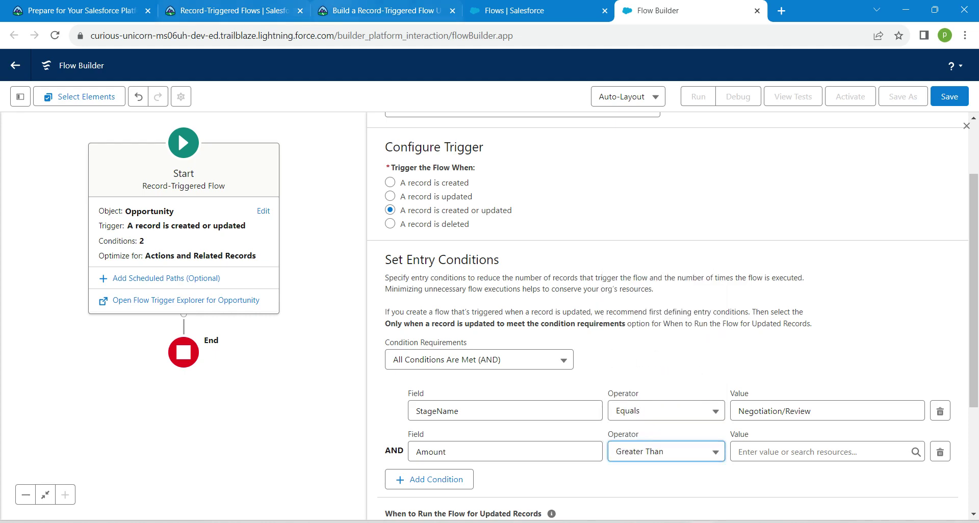
Set the Amount entry condition's value to 100000, copied from the Trailhead challenge instructions.
left_click(382, 11)
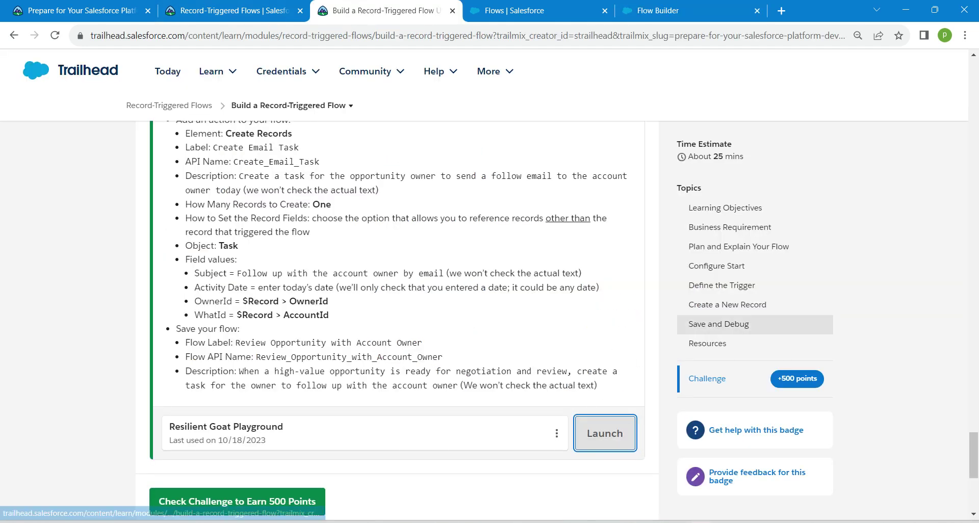
left_click_drag(972, 455, 973, 433)
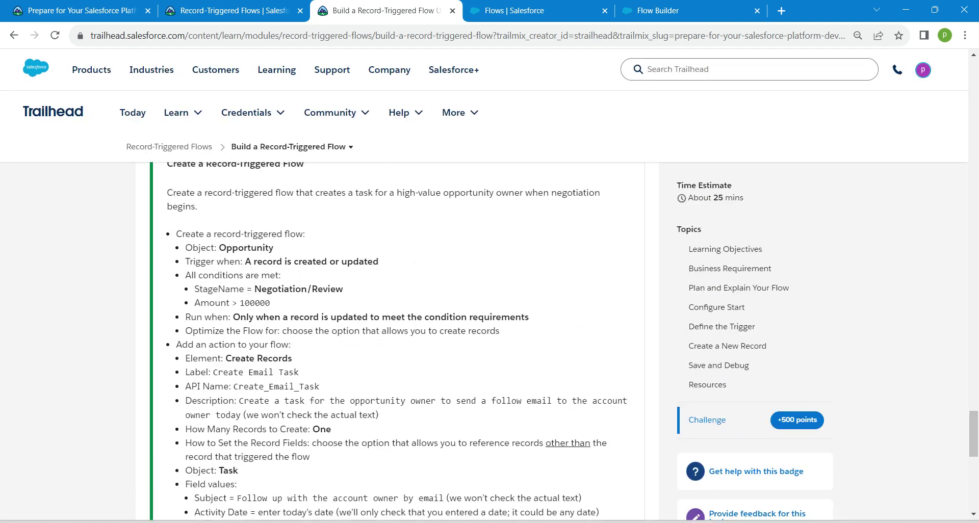
double_click(255, 303)
key("ctrl+c")
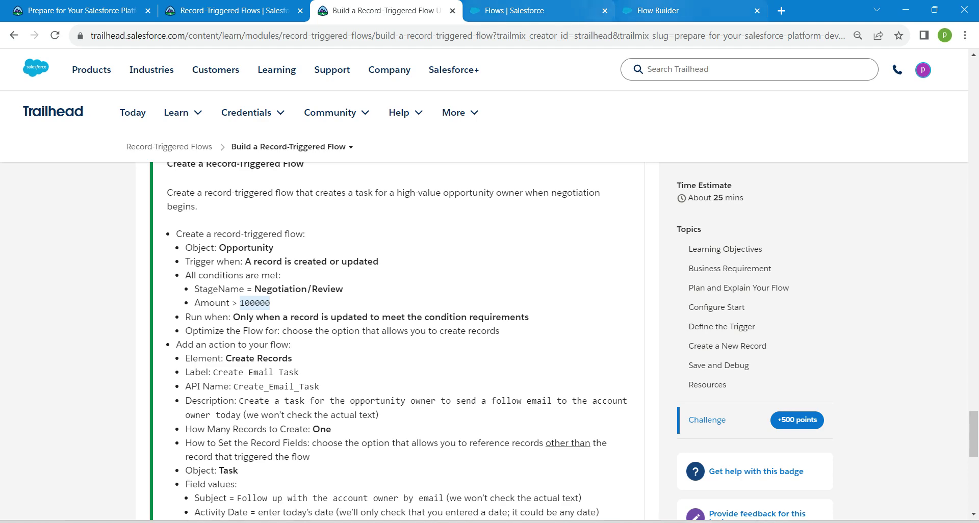
left_click(658, 10)
left_click(739, 452)
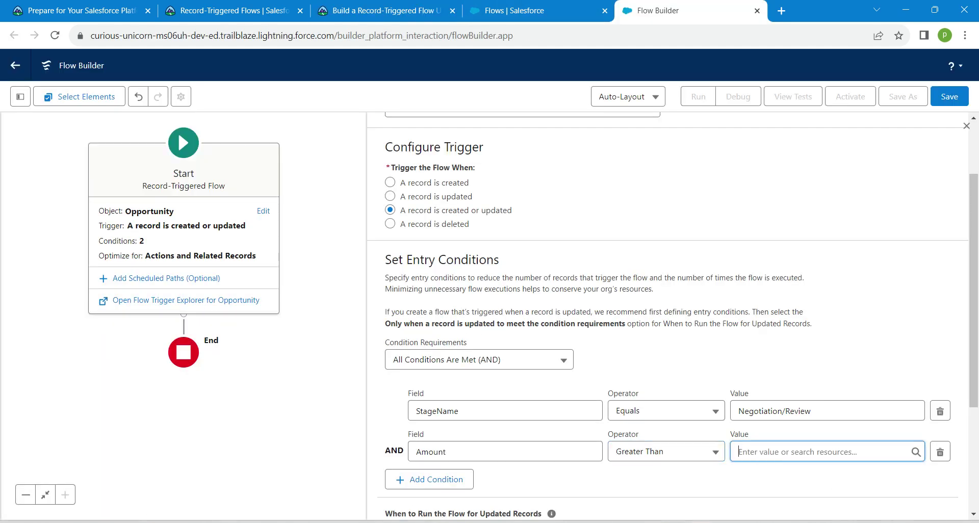
key("ctrl+v")
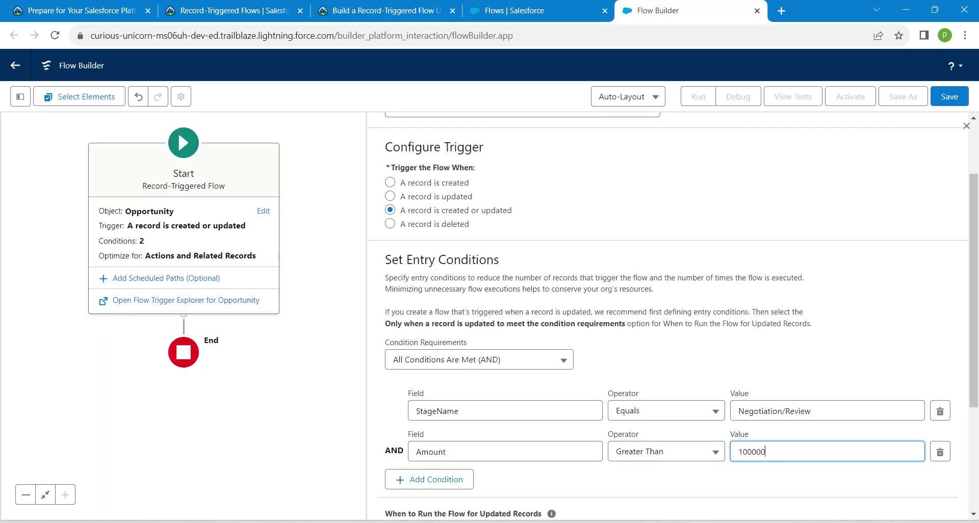
Set the flow to run only when a record is updated to meet the condition requirements.
key("alt+Tab")
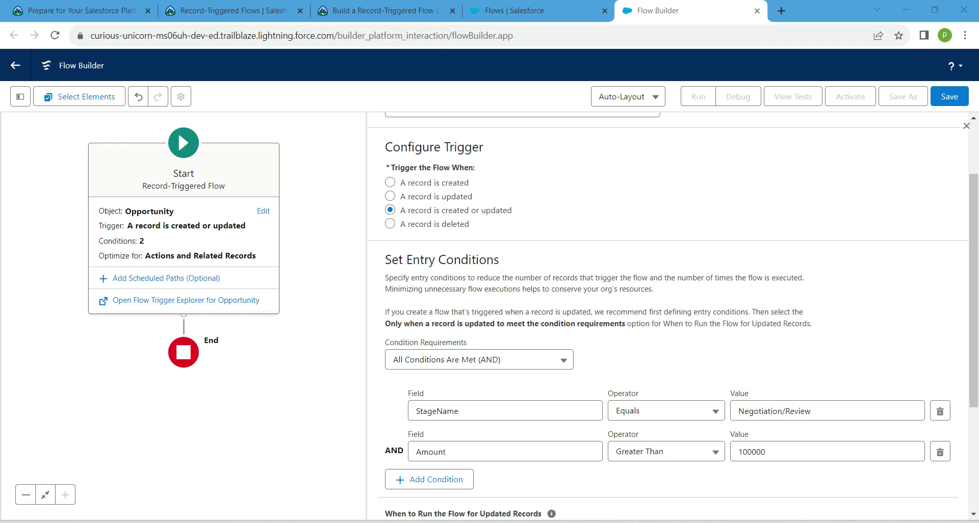
key("alt+Tab")
scroll(667, 316, "down", 3)
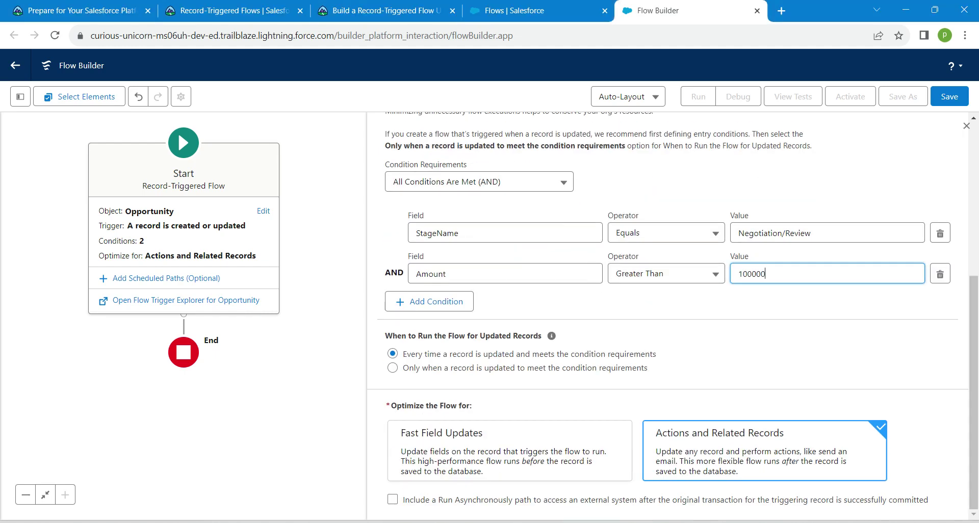
left_click(392, 368)
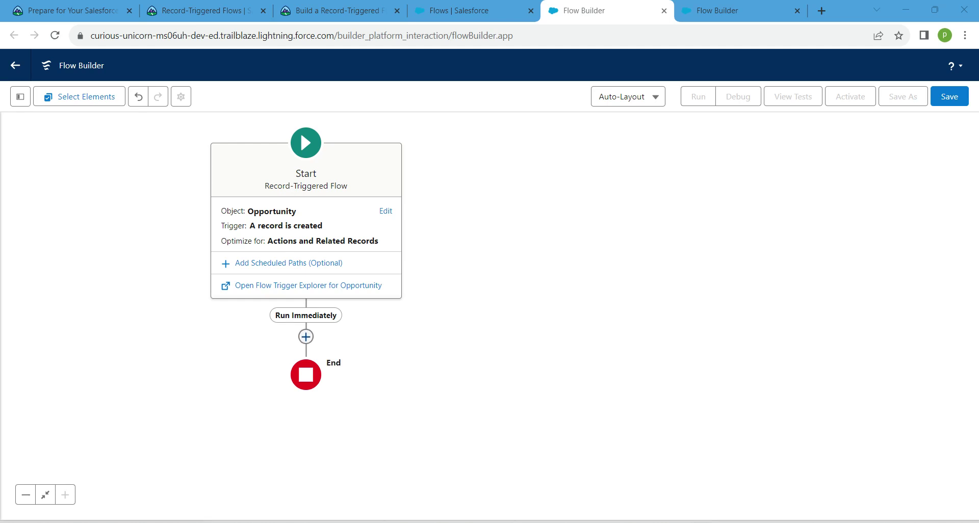
Add a Create Records element to the flow's Run Immediately path and dismiss the properties window tip.
left_click(306, 336)
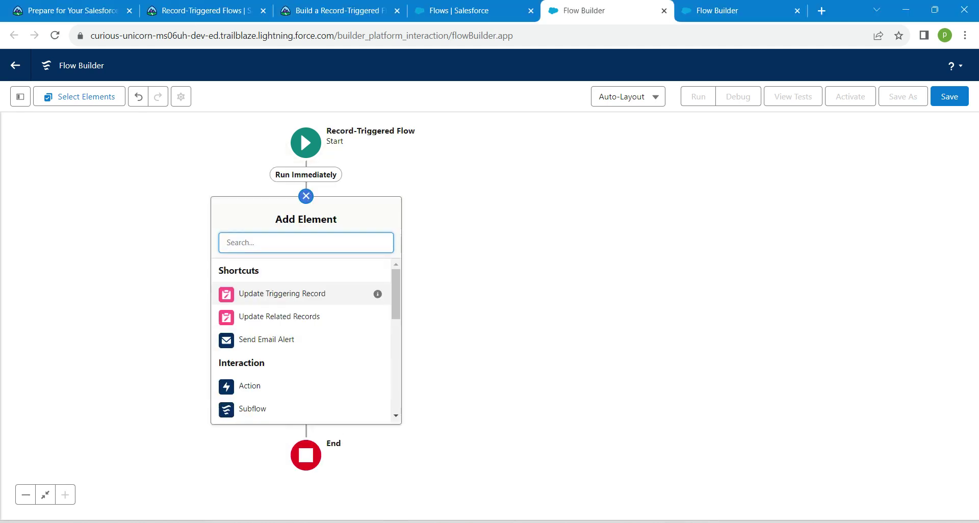
type("cr")
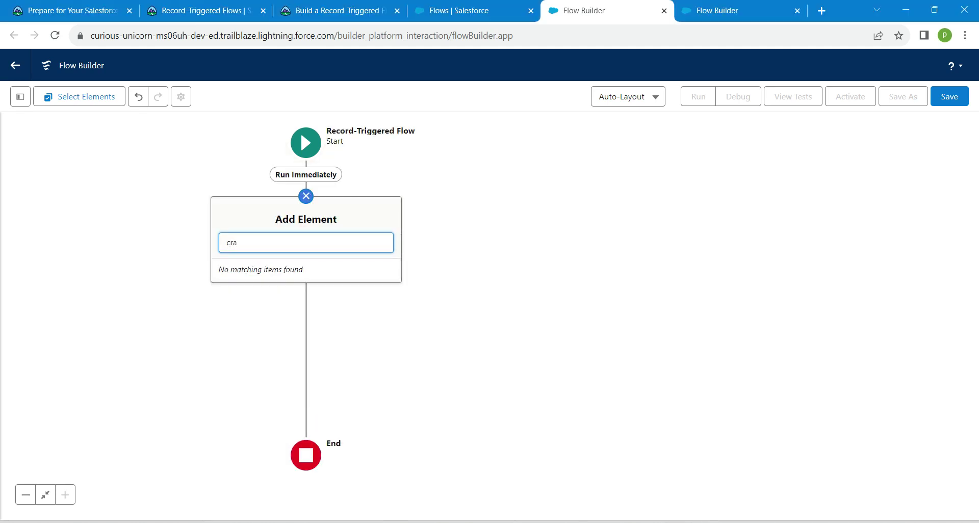
type("e")
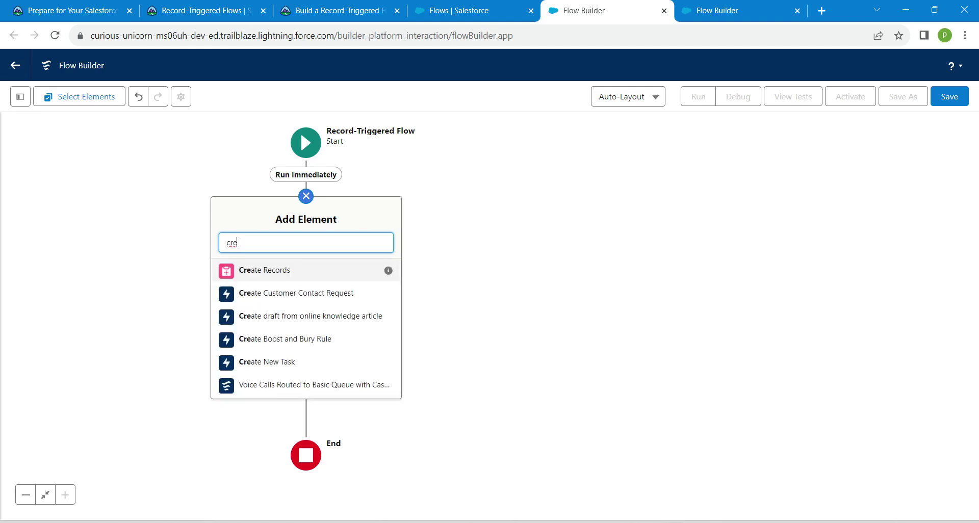
key("Return")
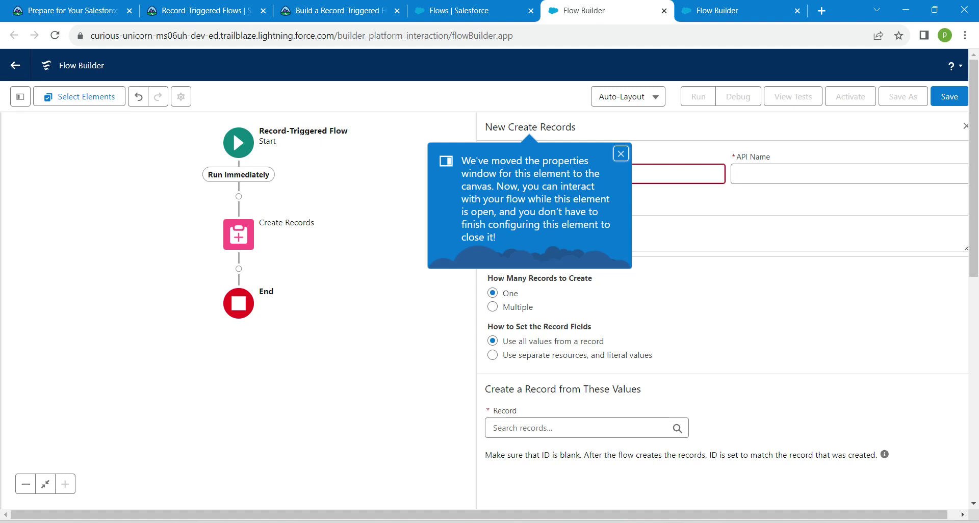
left_click(620, 154)
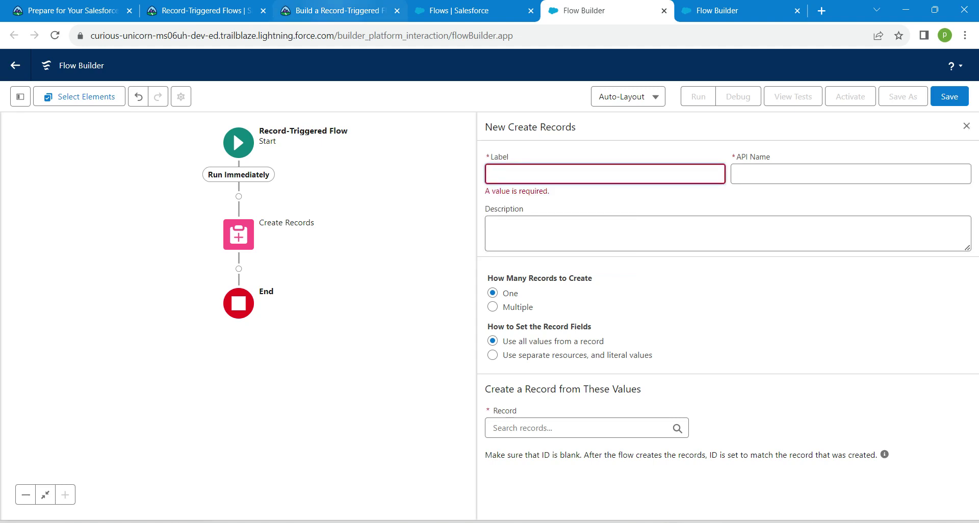
Copy the label Create Email Task from the challenge page into the new Create Records element and let its API name fill in.
left_click(340, 10)
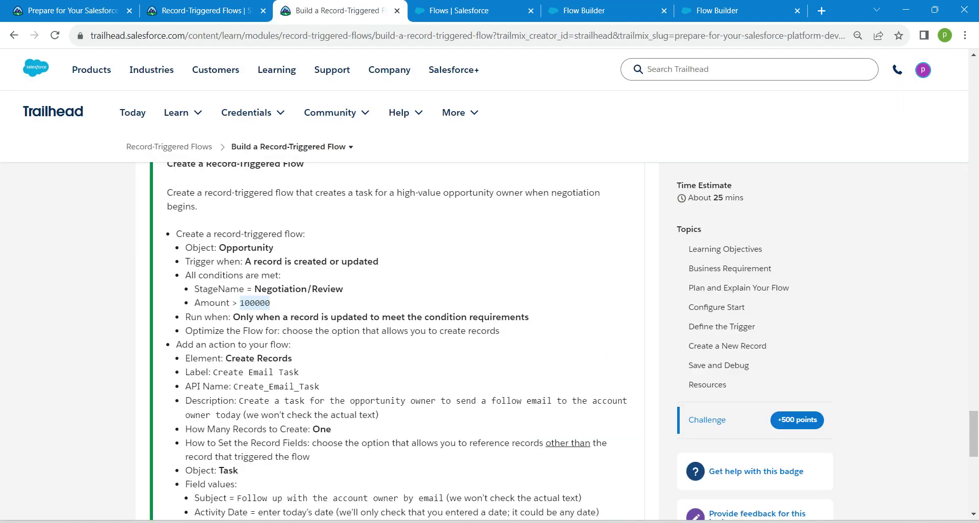
left_click_drag(214, 373, 299, 372)
key("ctrl+c")
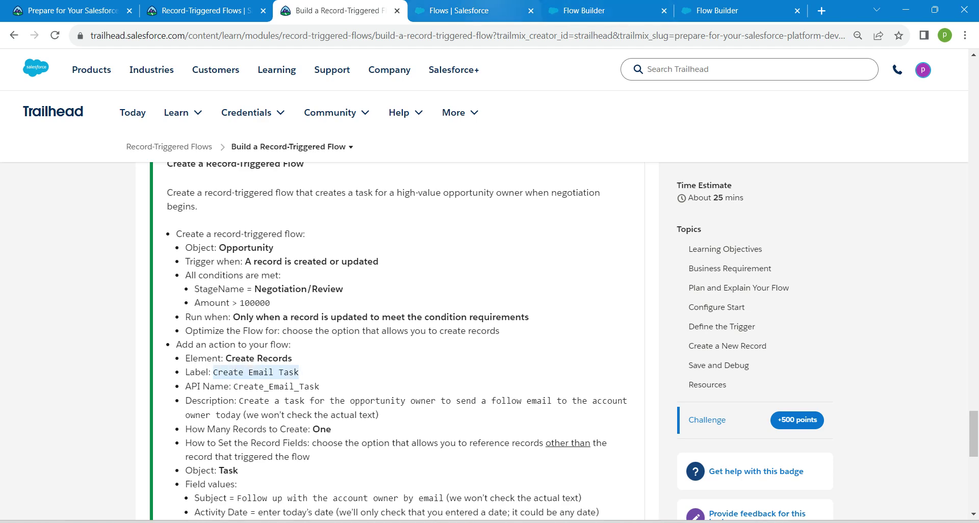
left_click(459, 10)
left_click(734, 10)
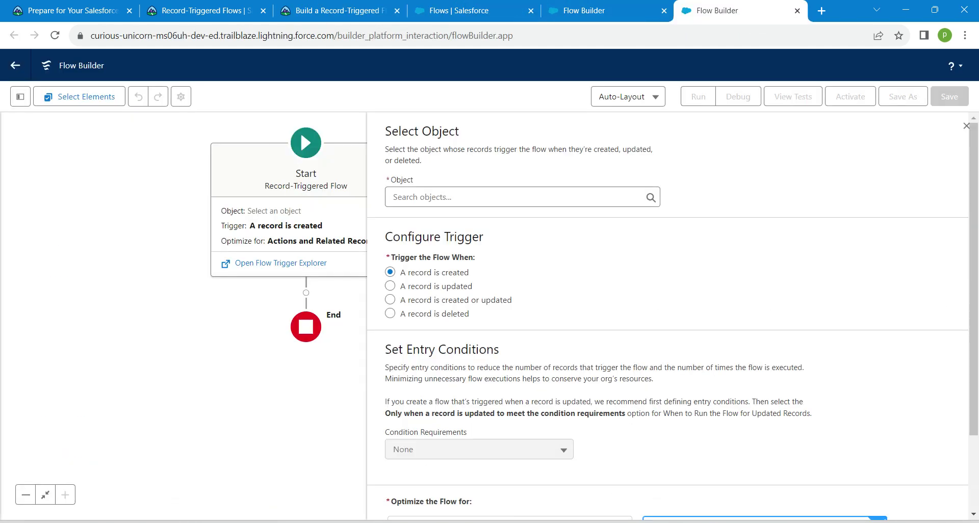
left_click(587, 10)
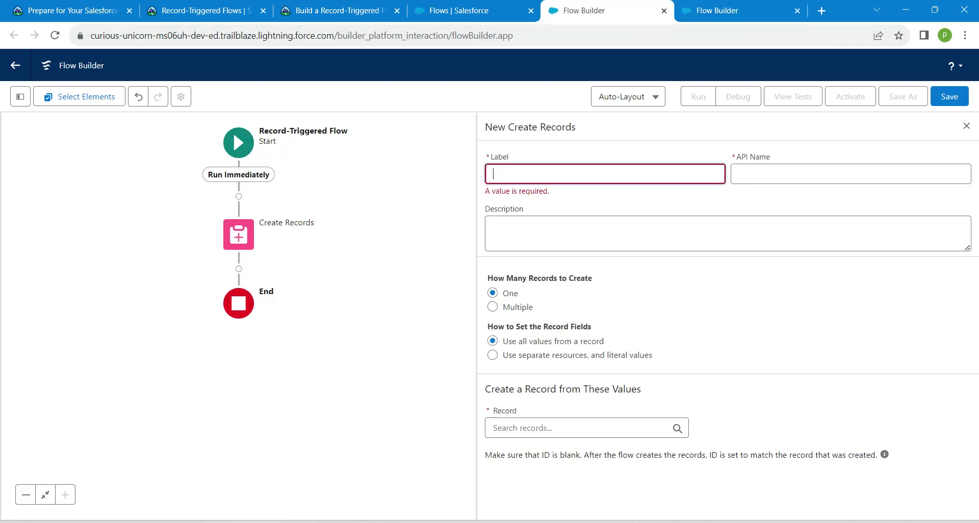
key("ctrl+v")
key("Tab")
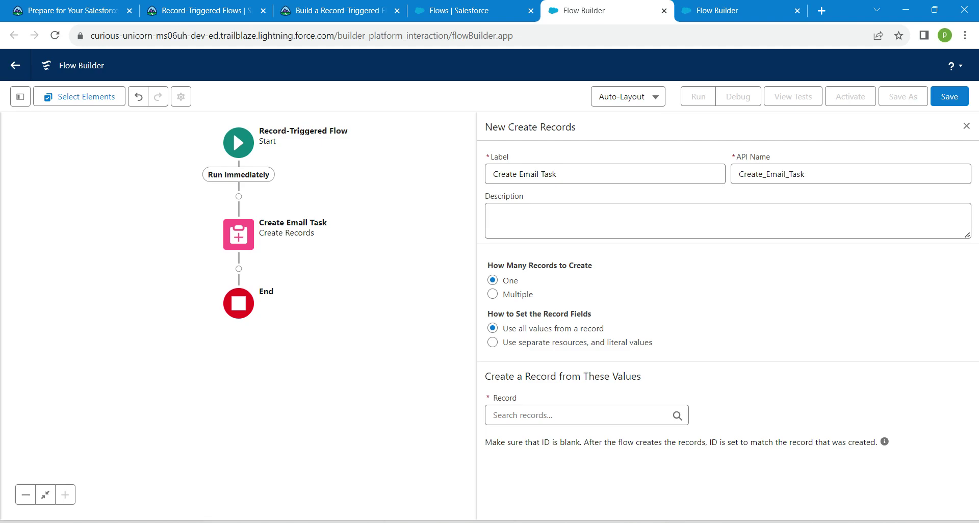
Set the element's description to "Create a task for the opportunity owner to send a follow email to the account owner today" from the challenge page.
key("alt+Tab")
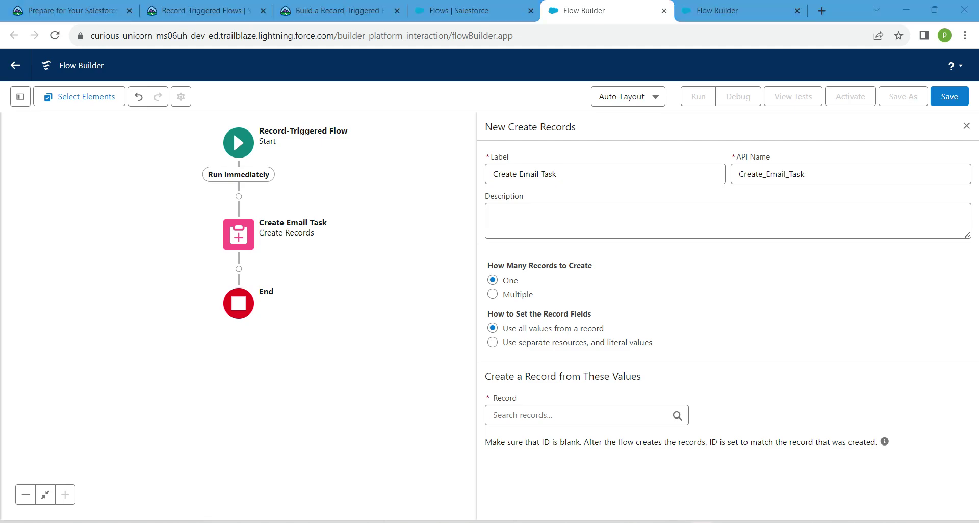
left_click(337, 10)
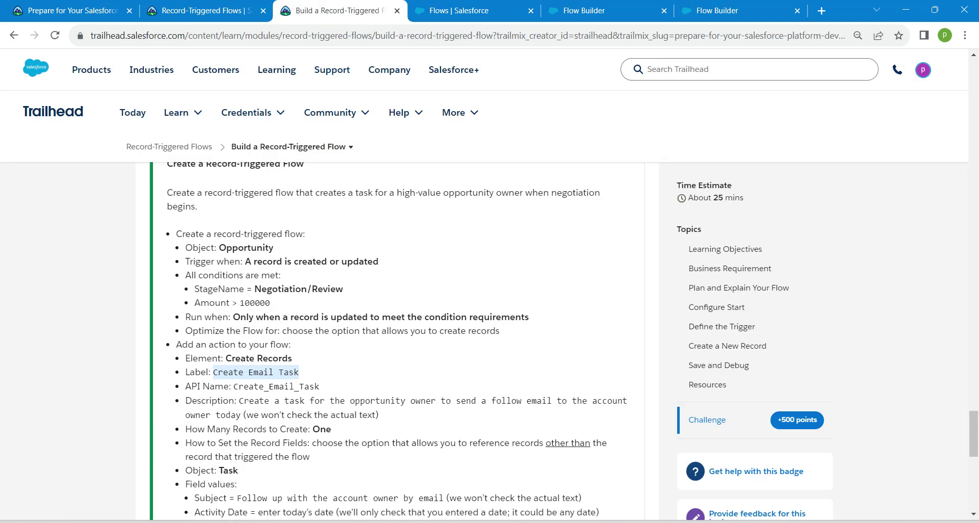
left_click_drag(239, 401, 243, 415)
key("ctrl+c")
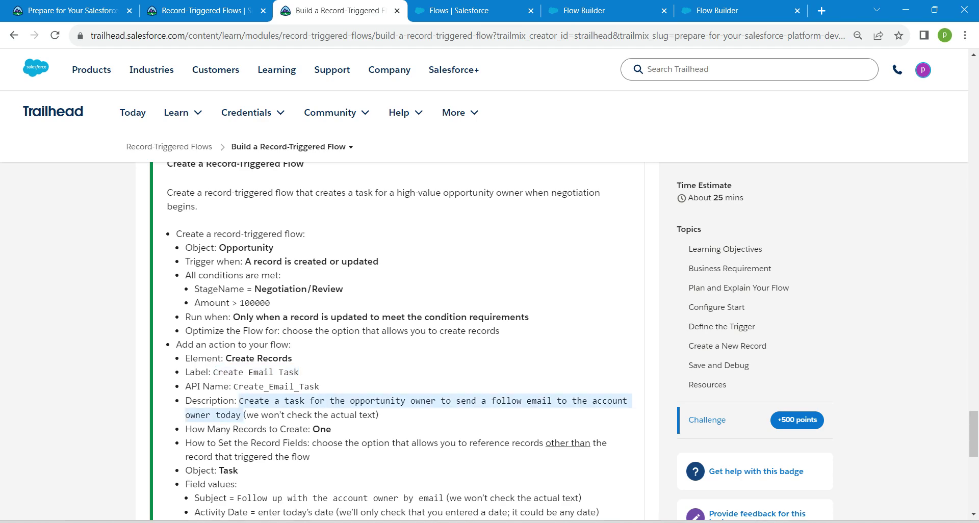
left_click(584, 10)
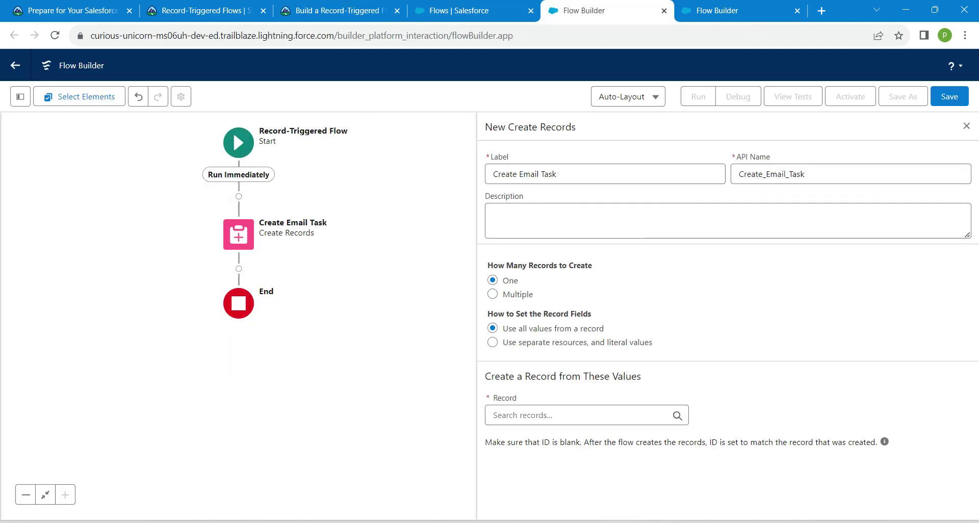
left_click(493, 215)
key("ctrl+v")
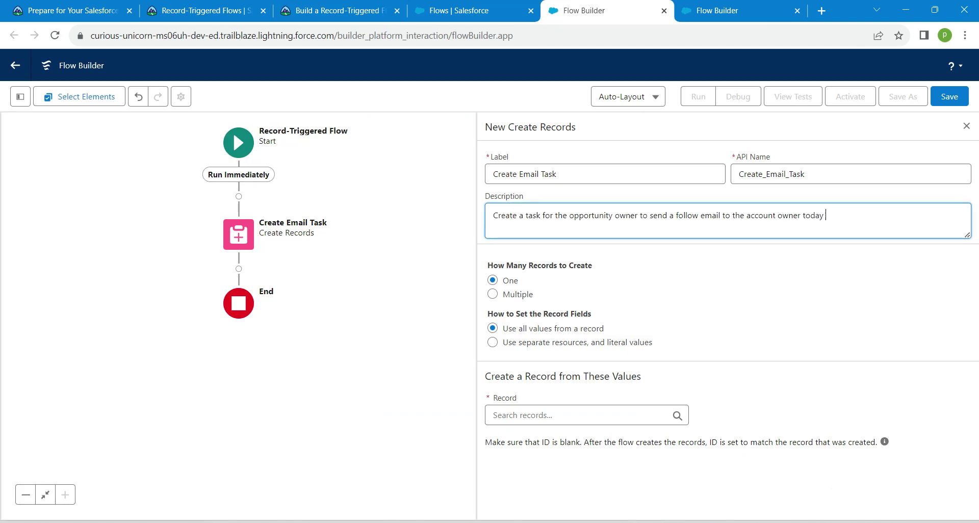
Set the record fields to use separate resources and literal values, and choose Task as the object to create.
left_click(492, 342)
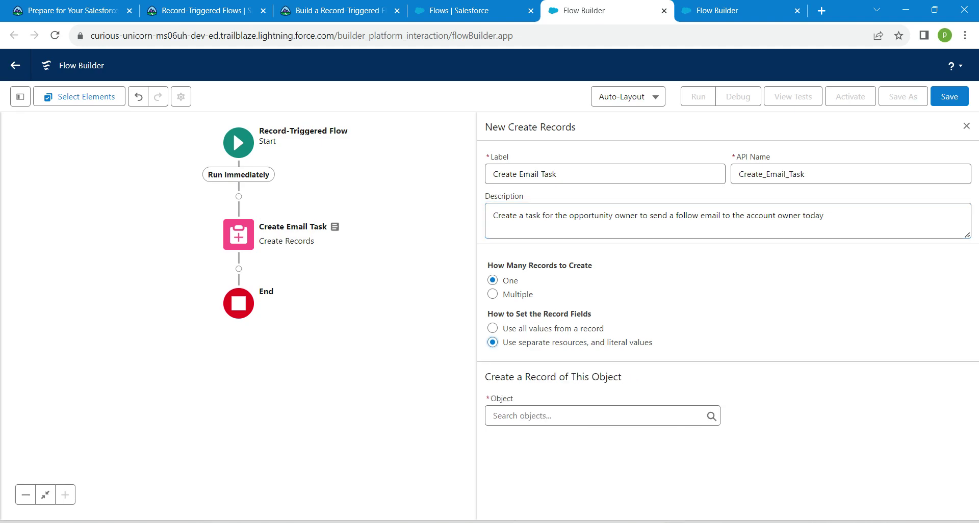
left_click(522, 415)
type("task")
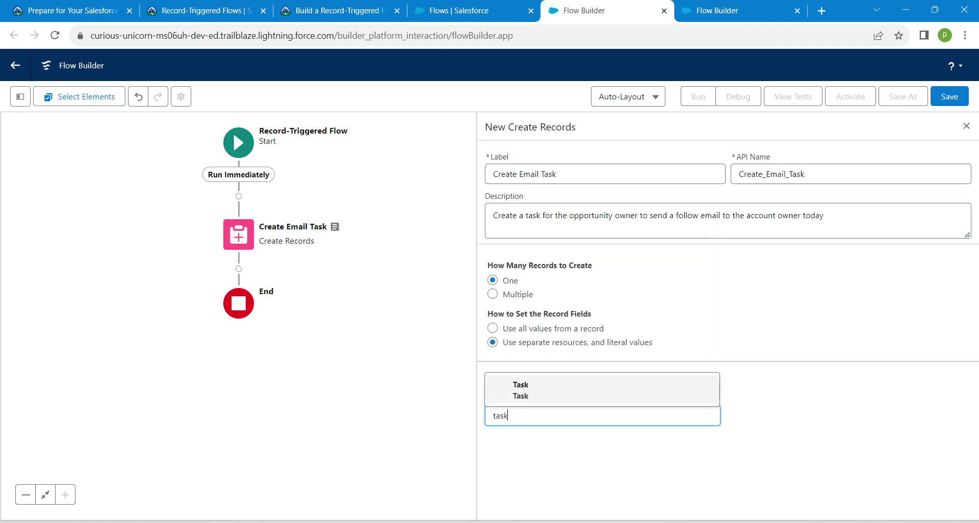
left_click(520, 389)
key("alt+Tab")
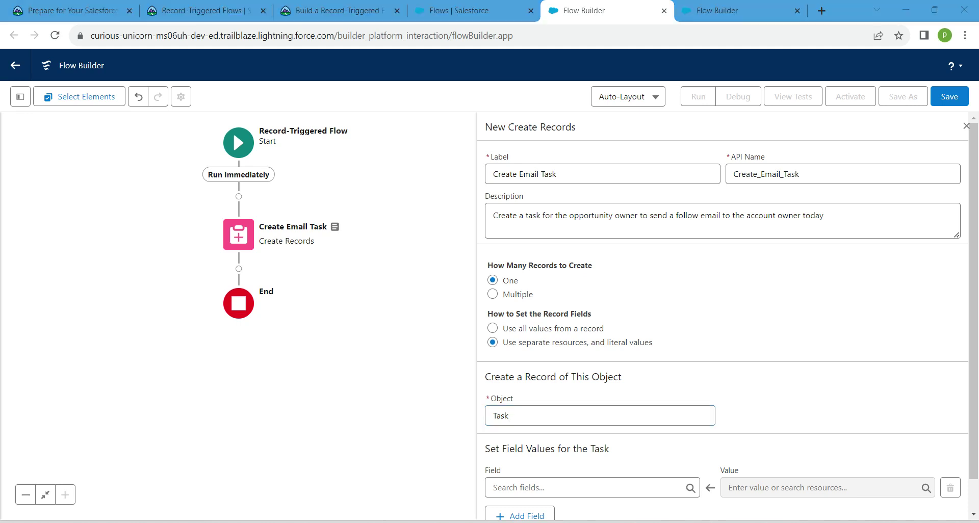
Choose Subject as the first field to set for the Task record.
left_click_drag(972, 301, 973, 331)
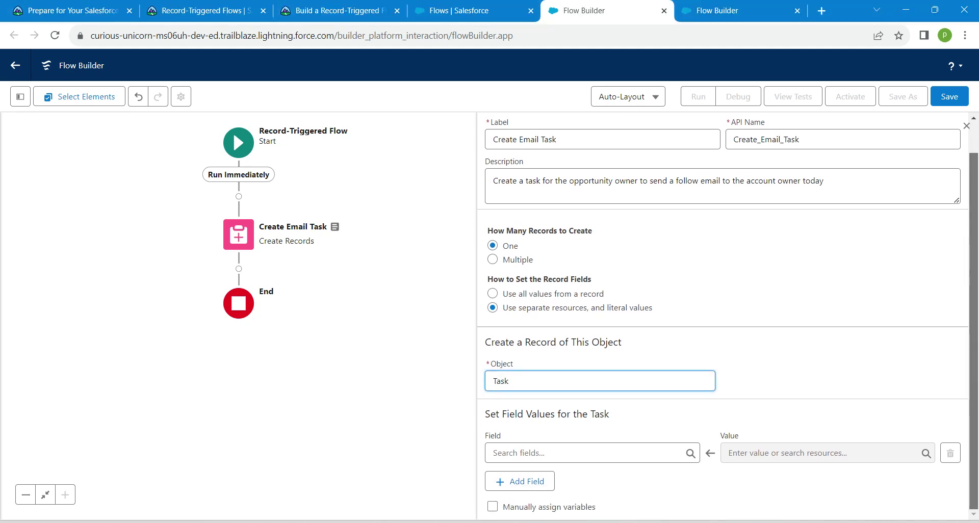
key("Tab")
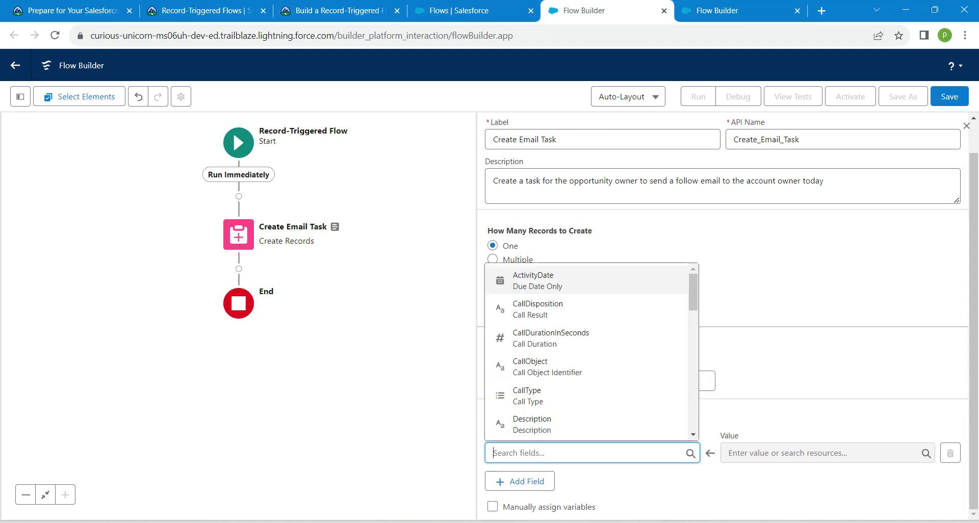
type("subje")
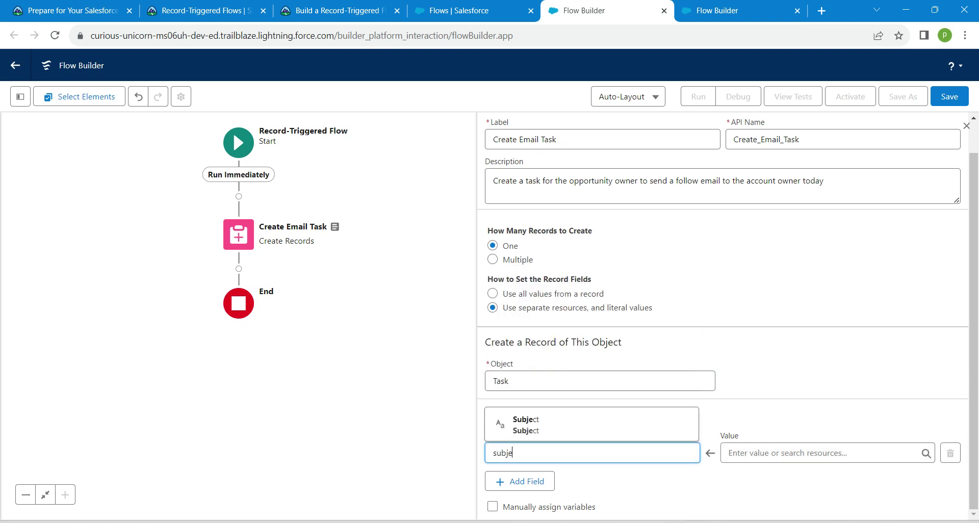
key("Down")
key("Return")
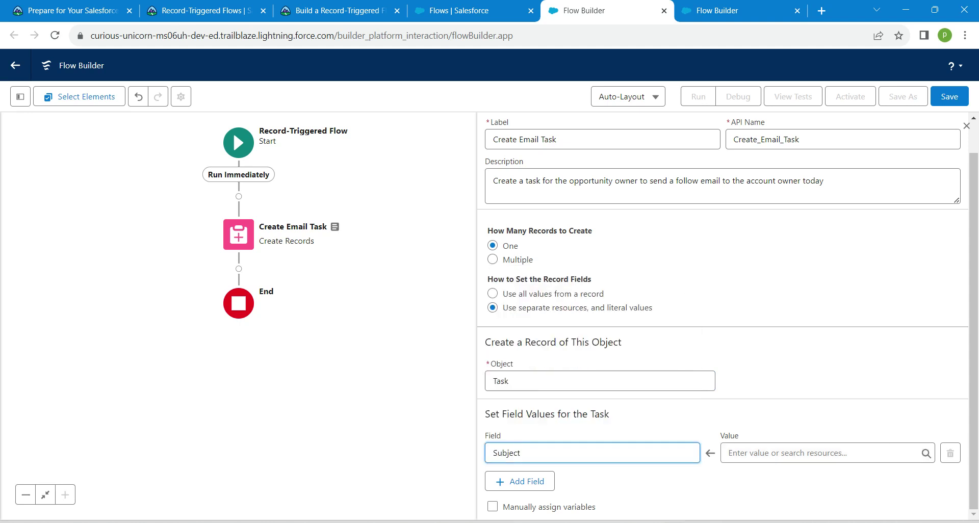
Set the Subject value to "Follow up with the account owner by email", copied from the challenge instructions.
key("Tab")
left_click(336, 10)
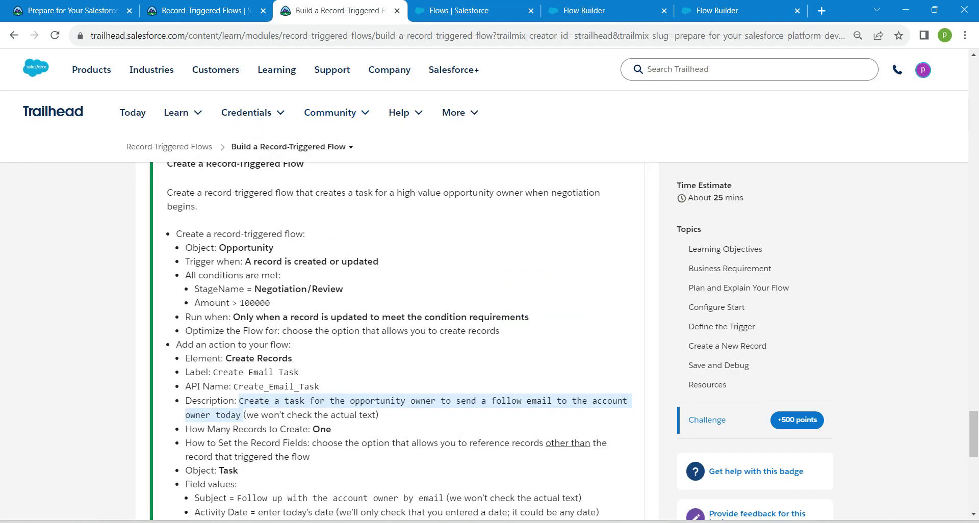
left_click_drag(238, 498, 444, 498)
key("ctrl+c")
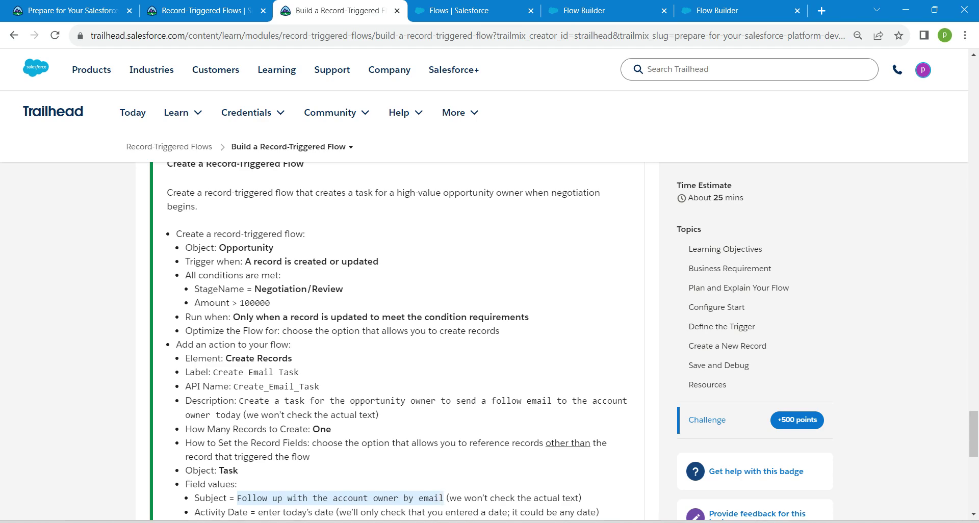
left_click(584, 10)
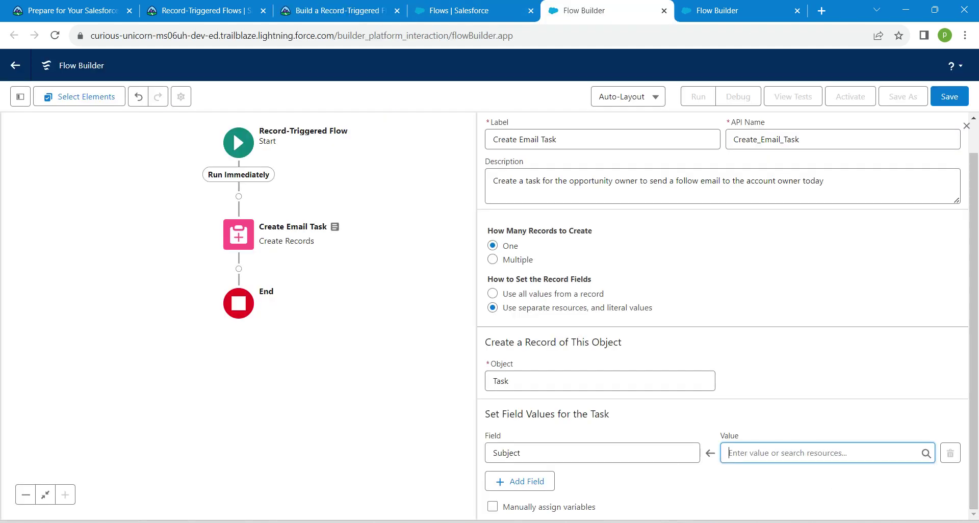
key("alt+Tab")
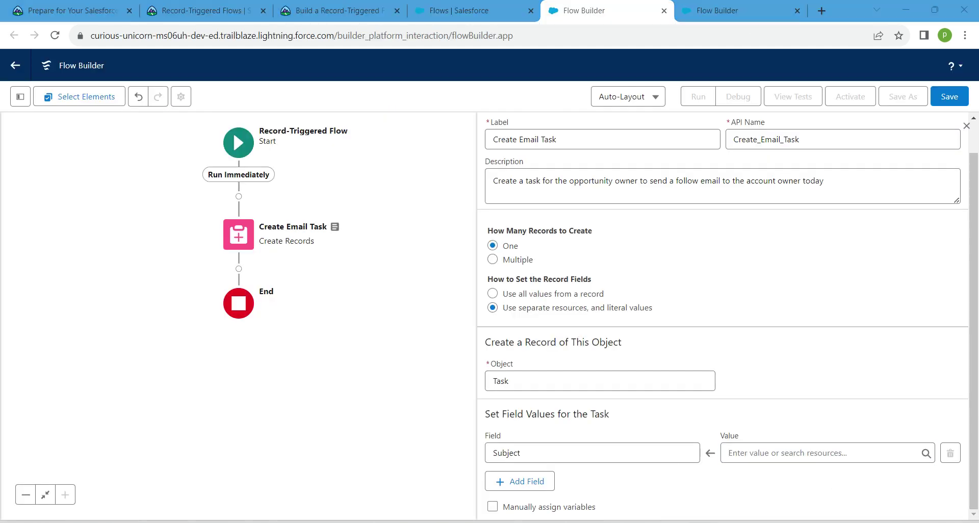
key("ctrl+v")
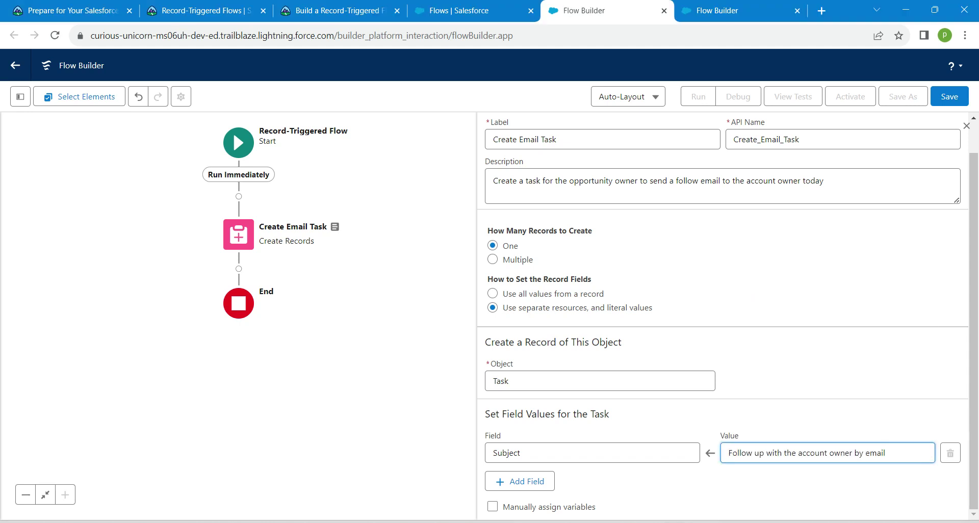
Add the ActivityDate field to the Task's field values and set it to 10/24/2023.
left_click(520, 481)
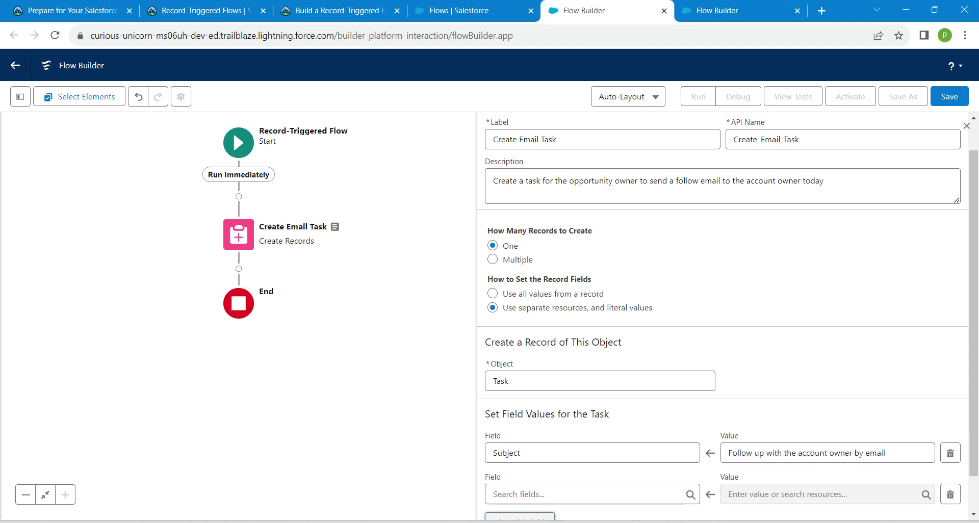
left_click(591, 494)
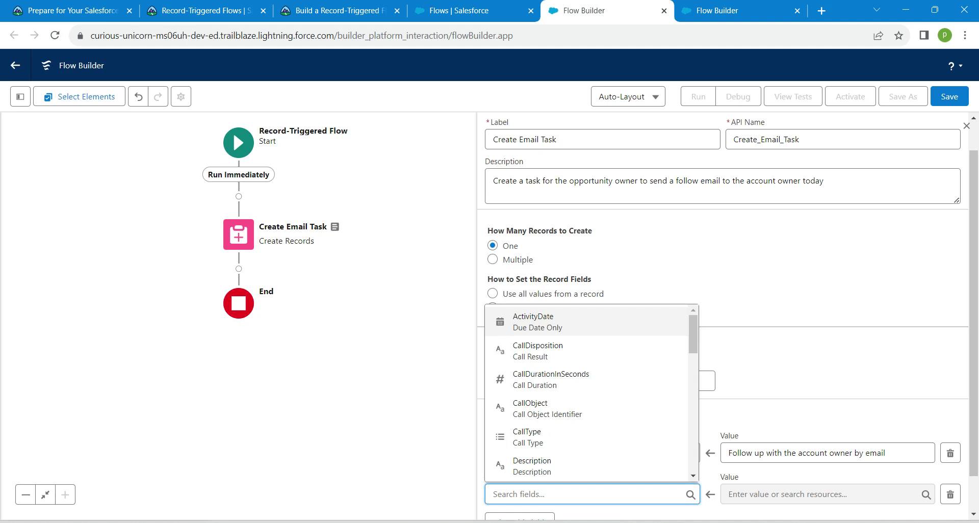
left_click(586, 321)
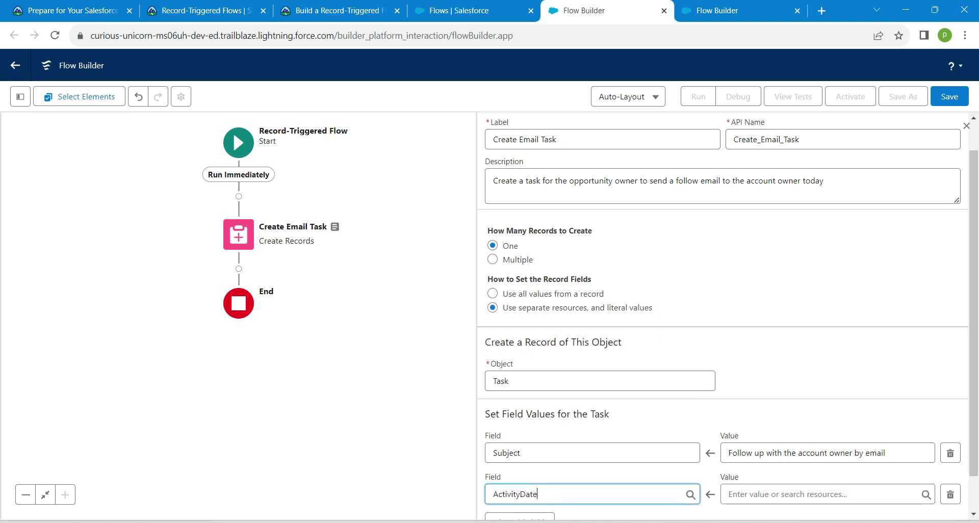
left_click(821, 494)
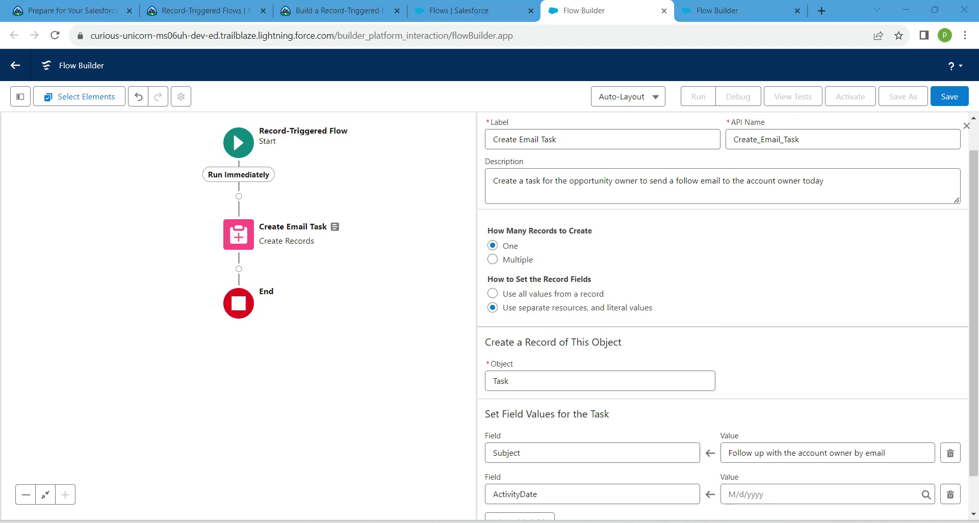
left_click(729, 495)
type("1")
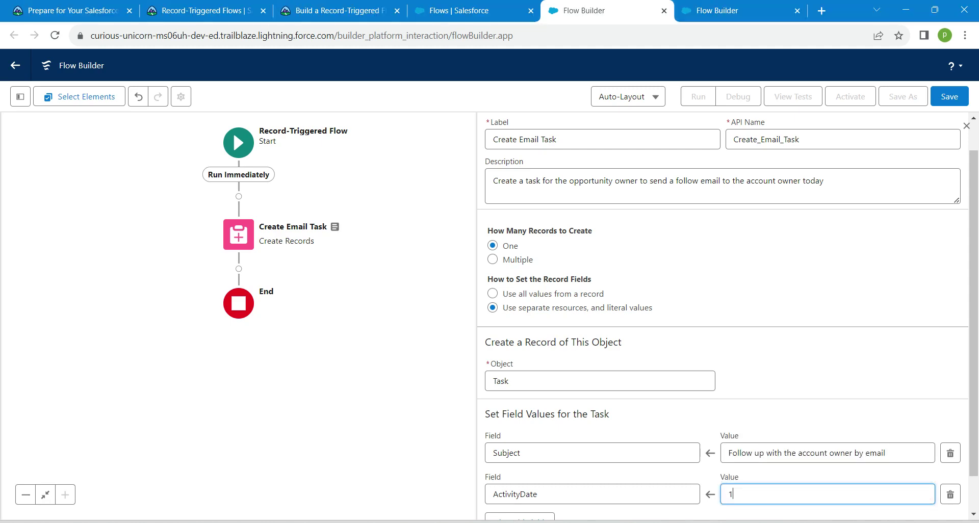
type("0/24/2023")
key("Tab")
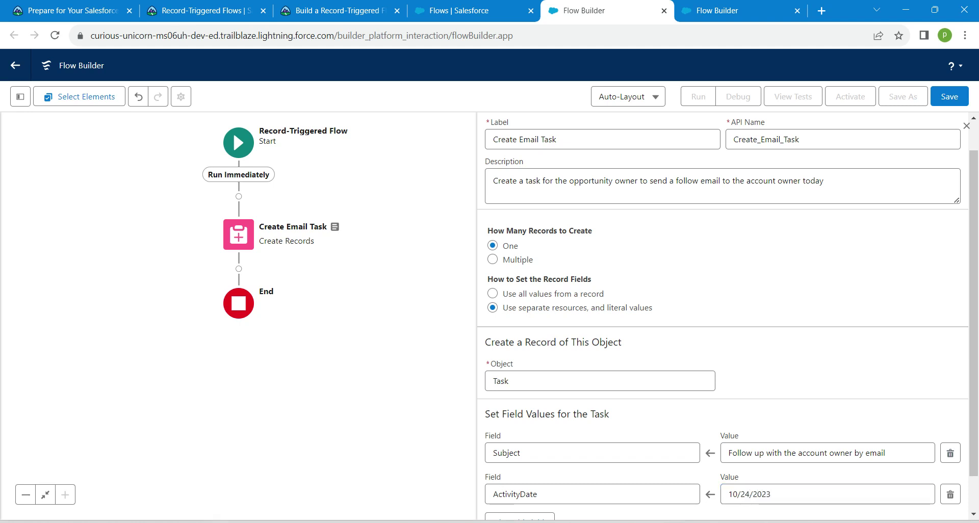
scroll(723, 316, "down", 1)
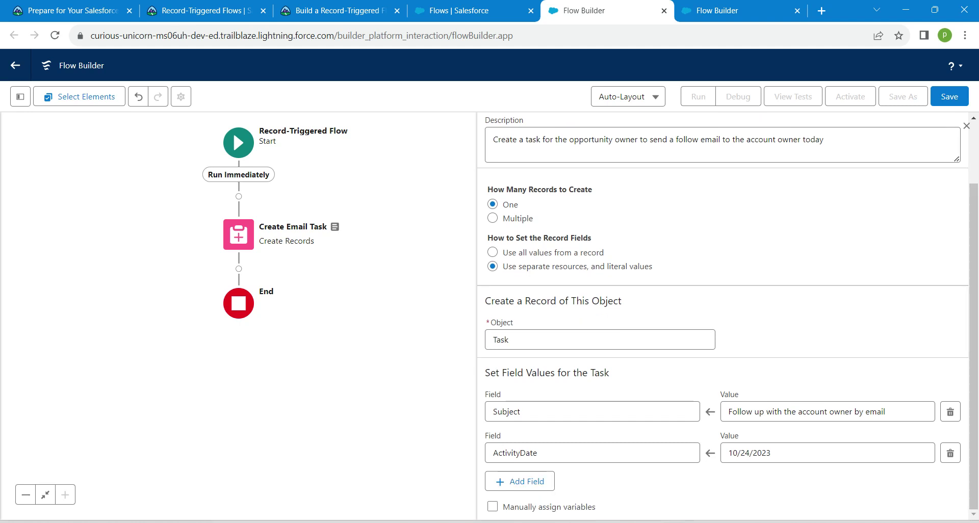
left_click(493, 506)
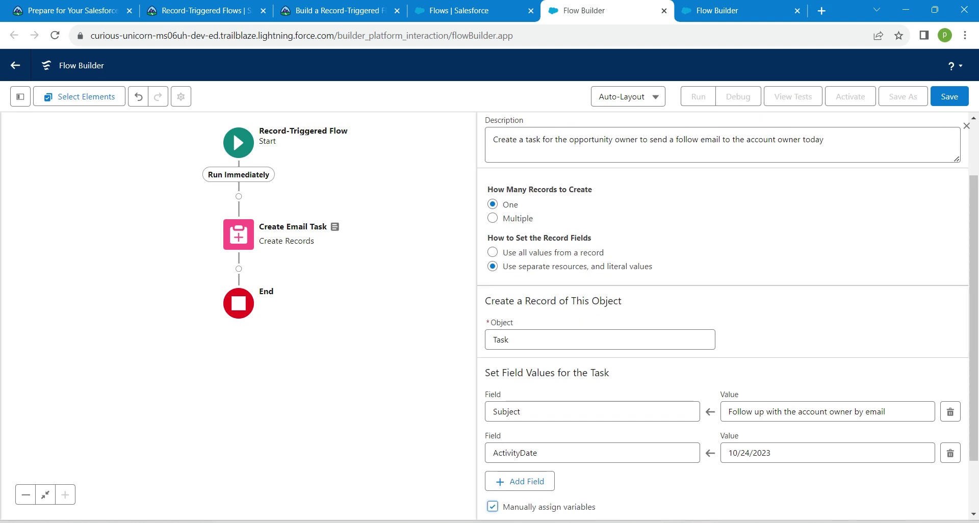
scroll(723, 316, "down", 1)
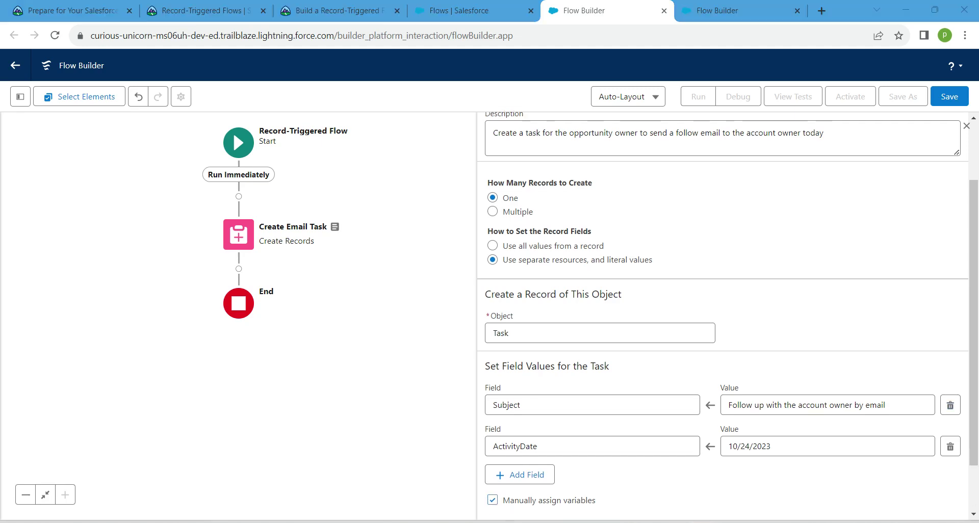
scroll(723, 316, "down", 1)
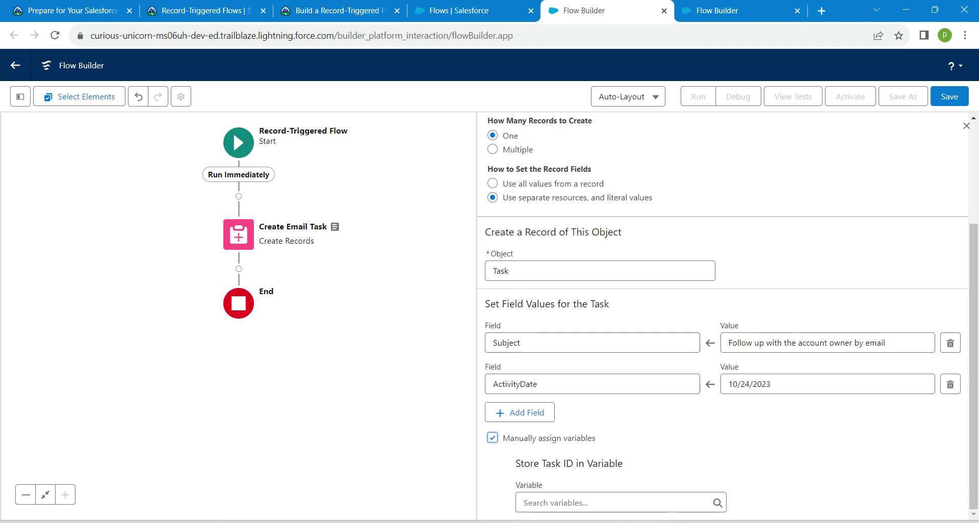
left_click(492, 437)
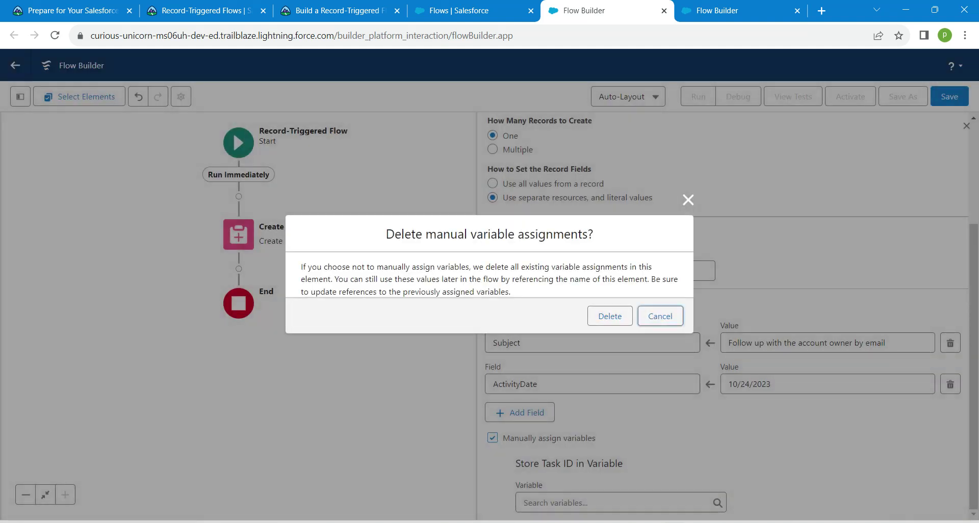
left_click(609, 316)
key("Return")
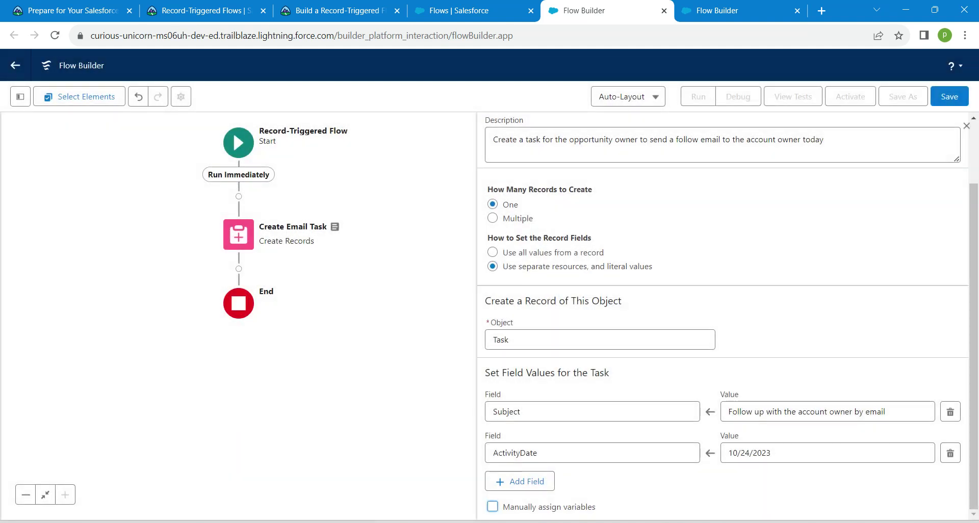
Add the OwnerId field to the Task's field values and set it to the triggering record's Owner ID.
key("shift+Tab")
key("Return")
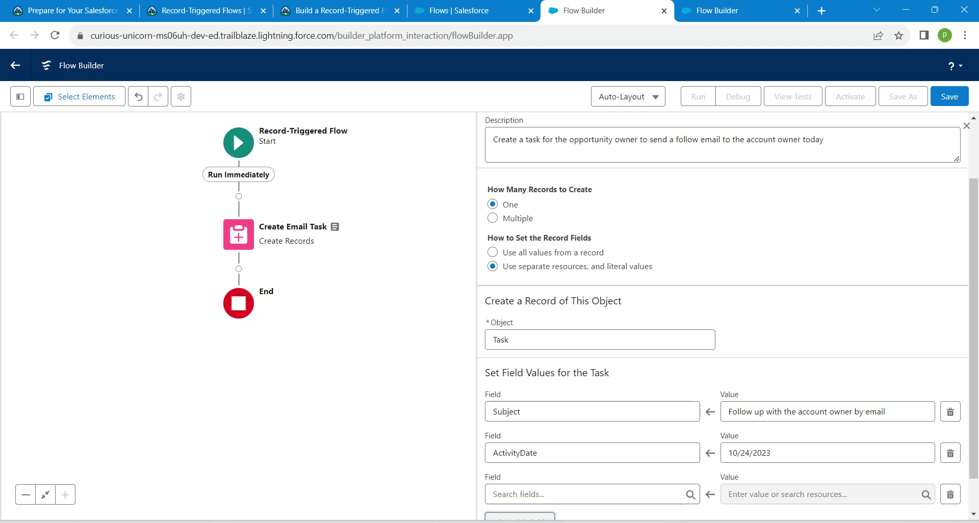
scroll(724, 316, "down", 1)
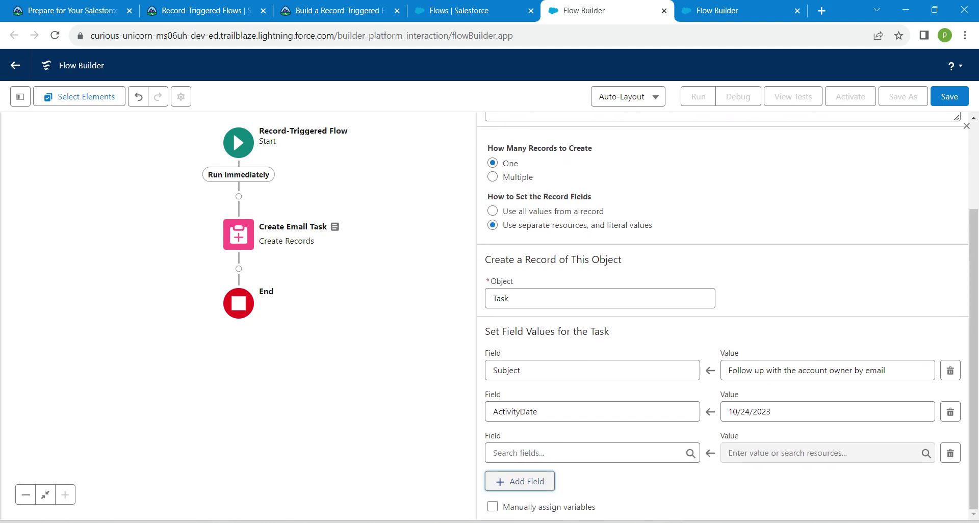
left_click(591, 452)
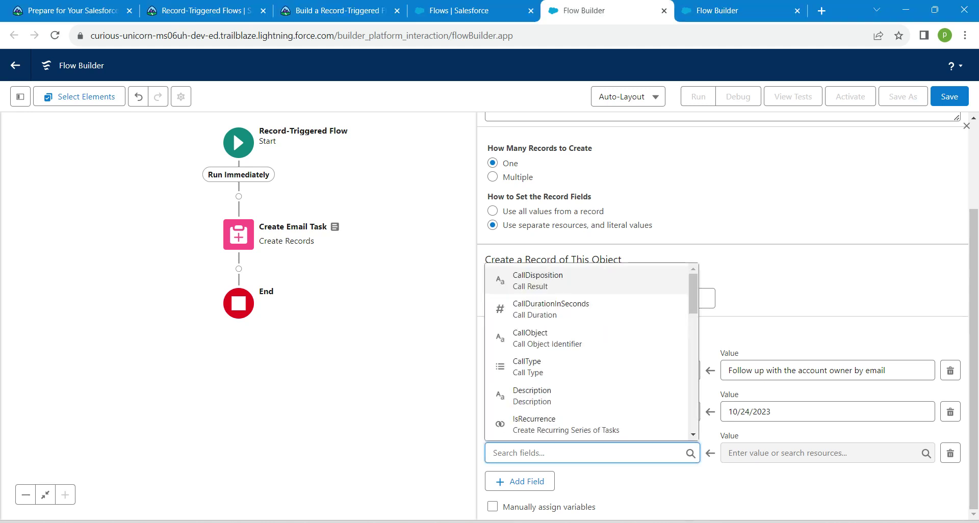
type("own")
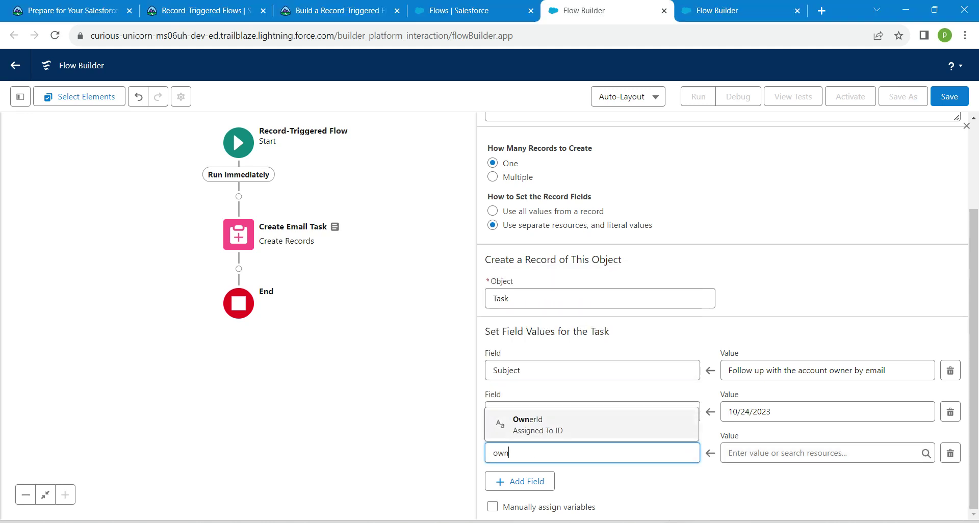
left_click(591, 423)
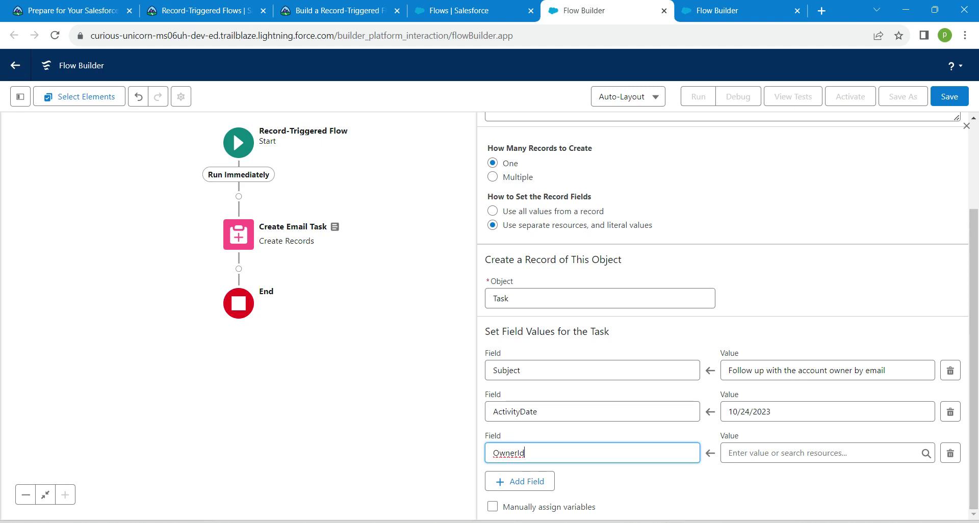
left_click(826, 452)
type("rec")
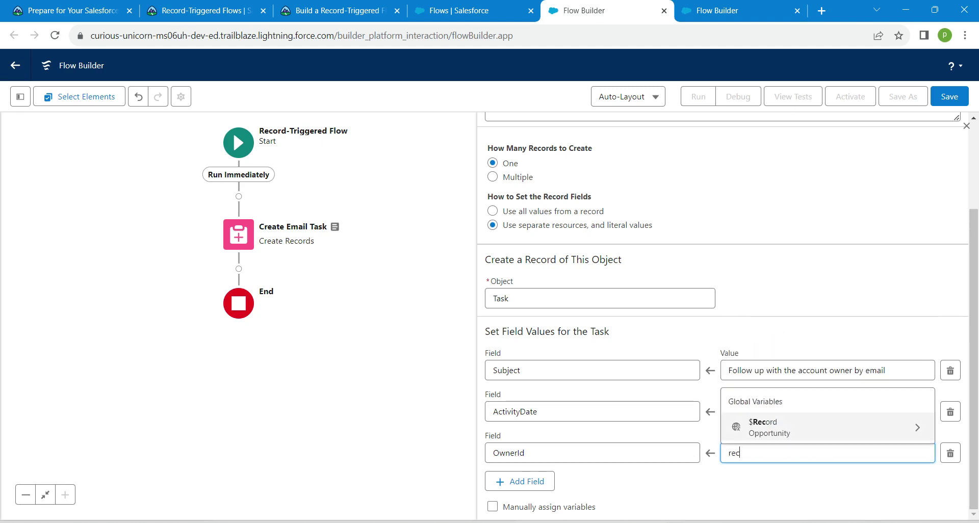
left_click(816, 427)
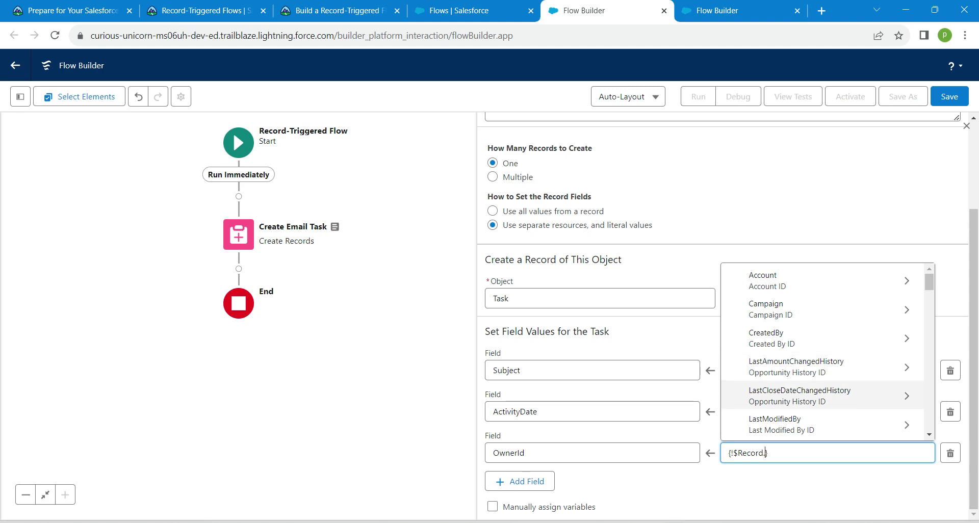
scroll(822, 395, "down", 3)
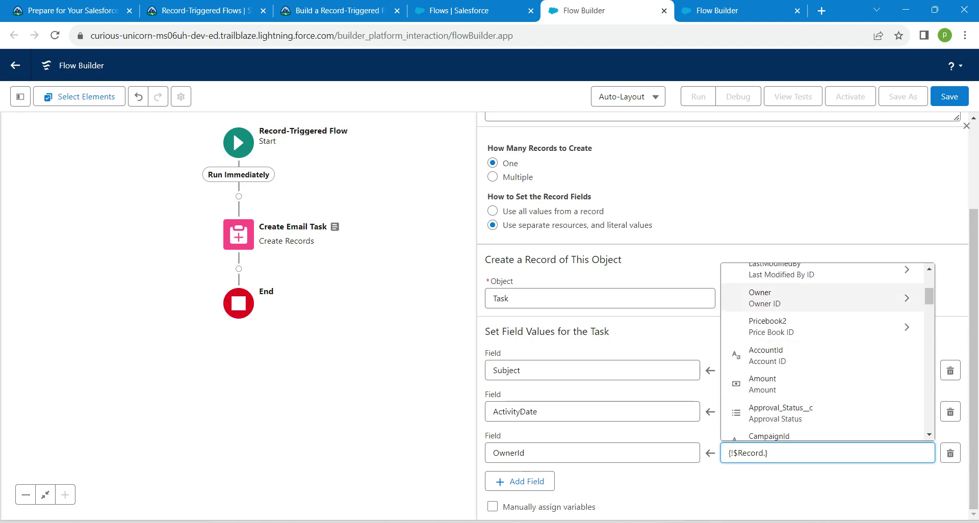
left_click(775, 298)
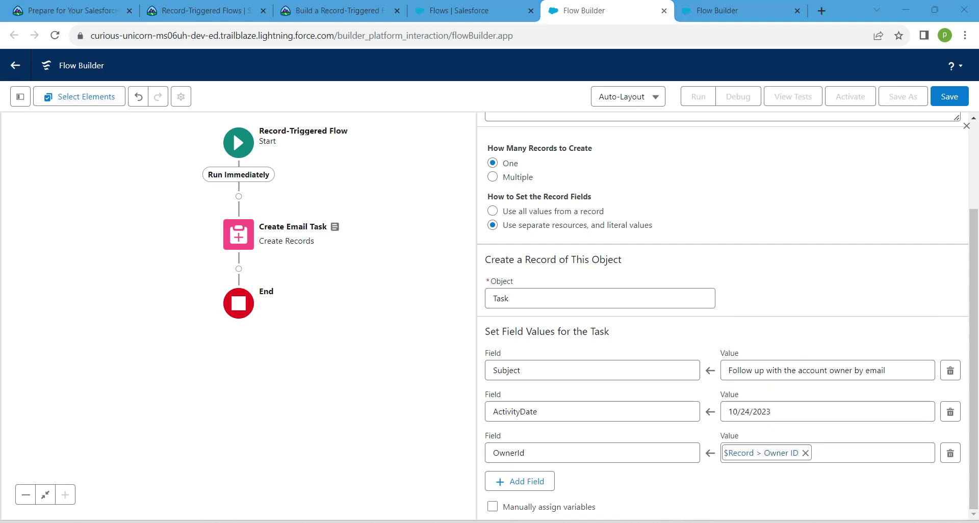
Add WhatId as the fourth field to set for the Task record.
left_click(519, 482)
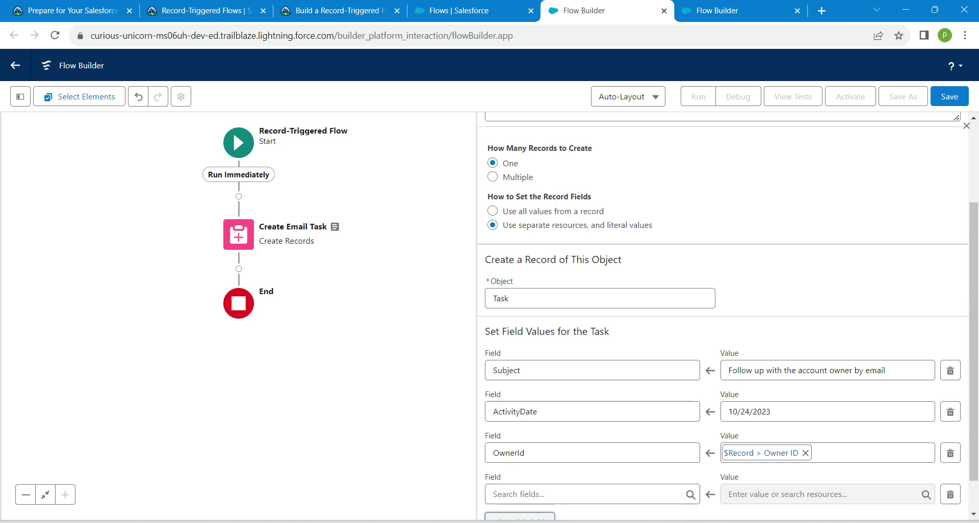
left_click(519, 494)
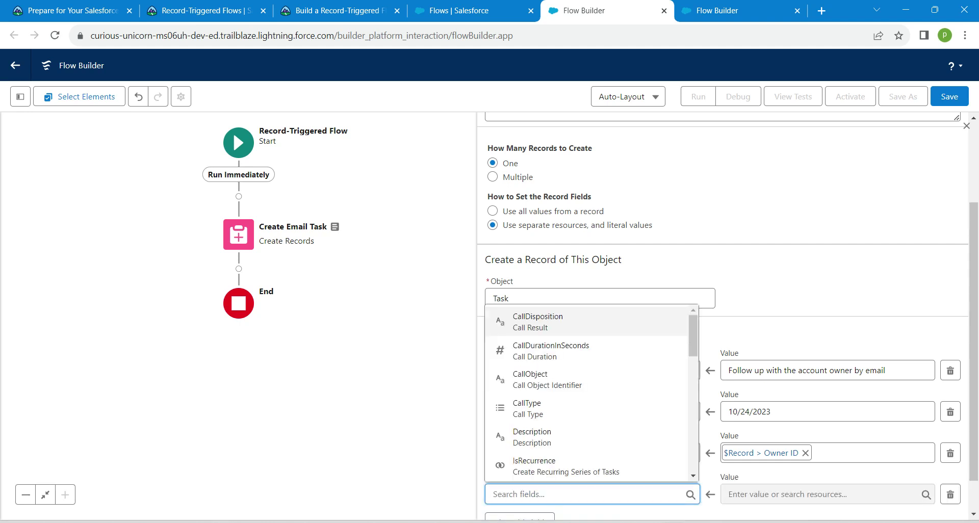
type("wha")
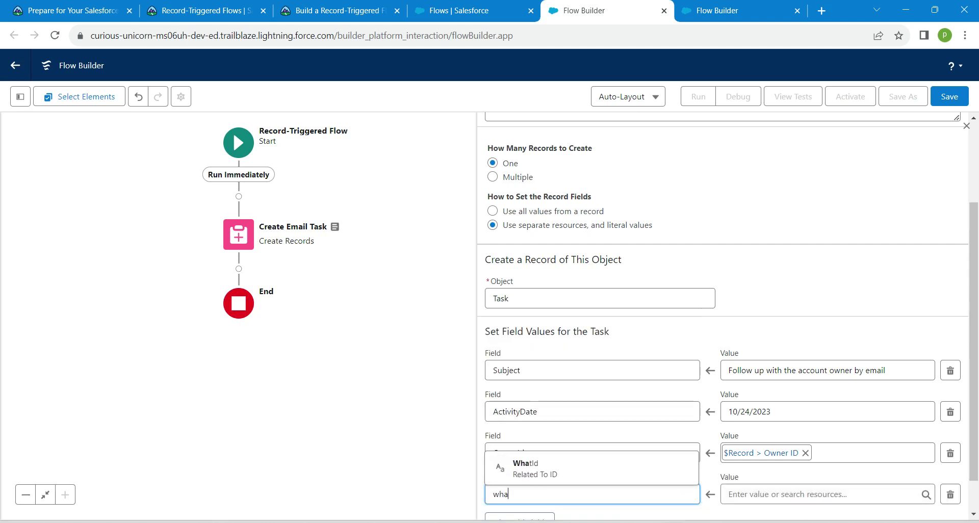
key("Return")
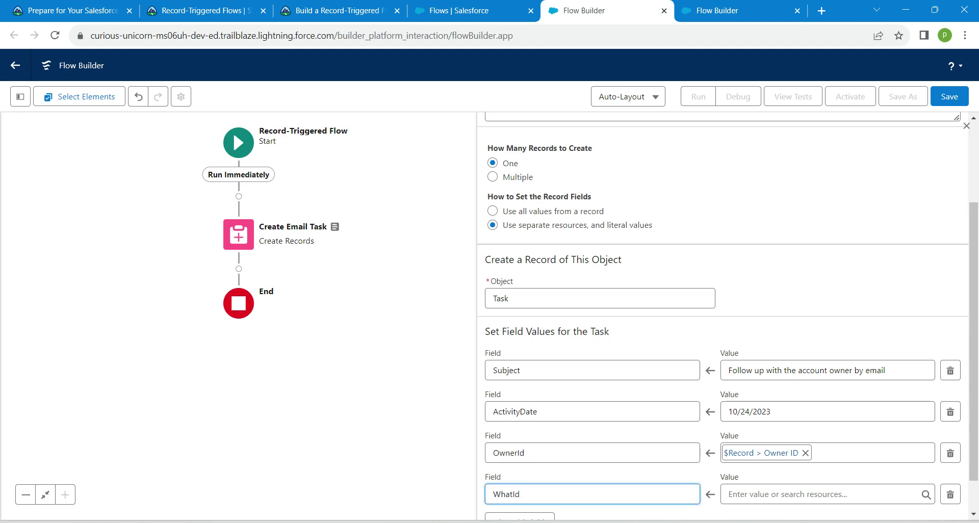
left_click(827, 494)
type("rec")
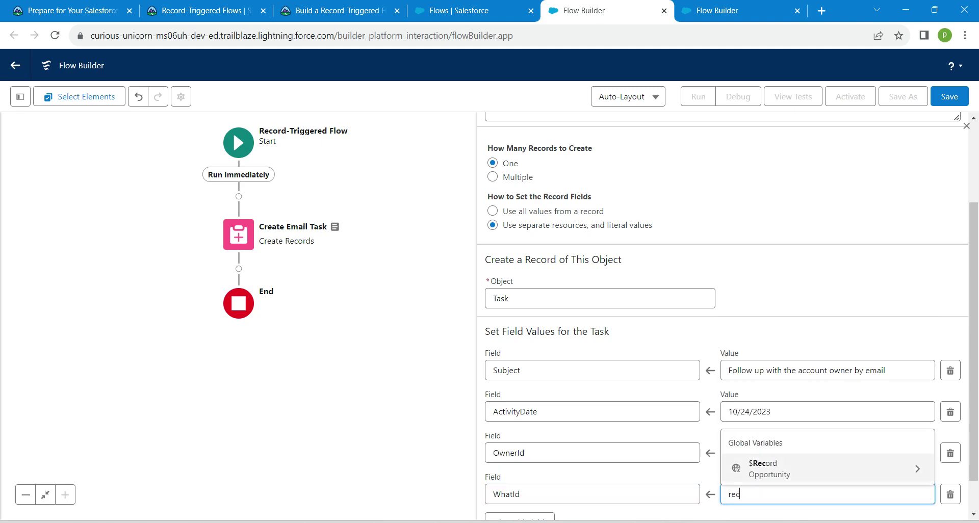
left_click(827, 468)
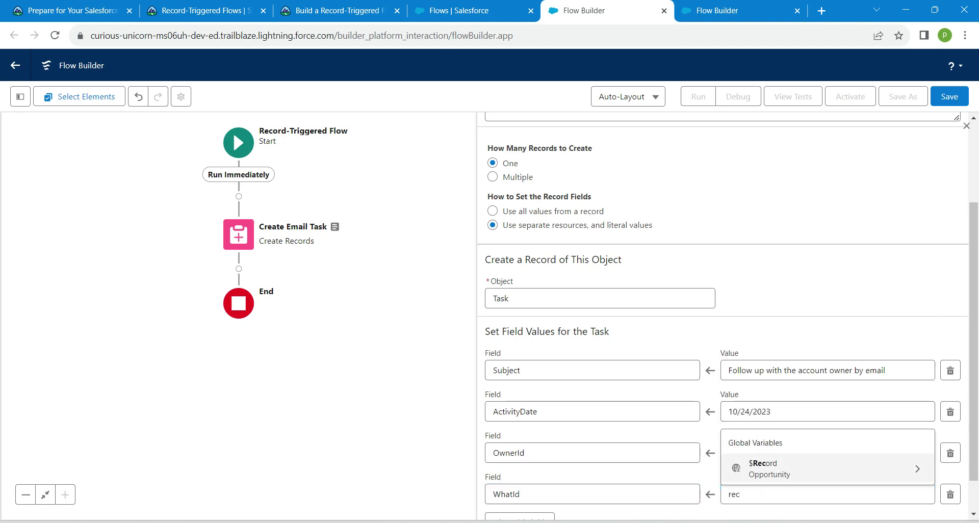
key("Up")
key("Return")
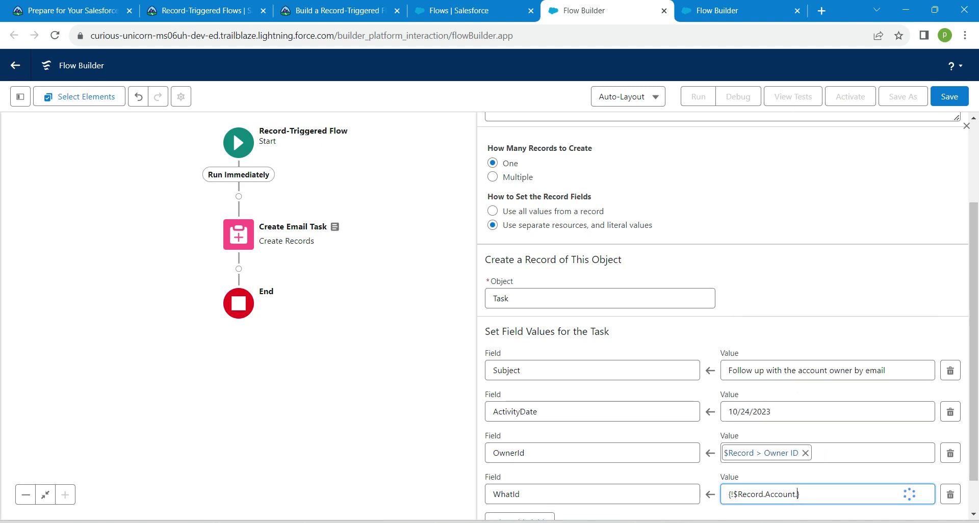
key("Down")
key("Return")
key("Down")
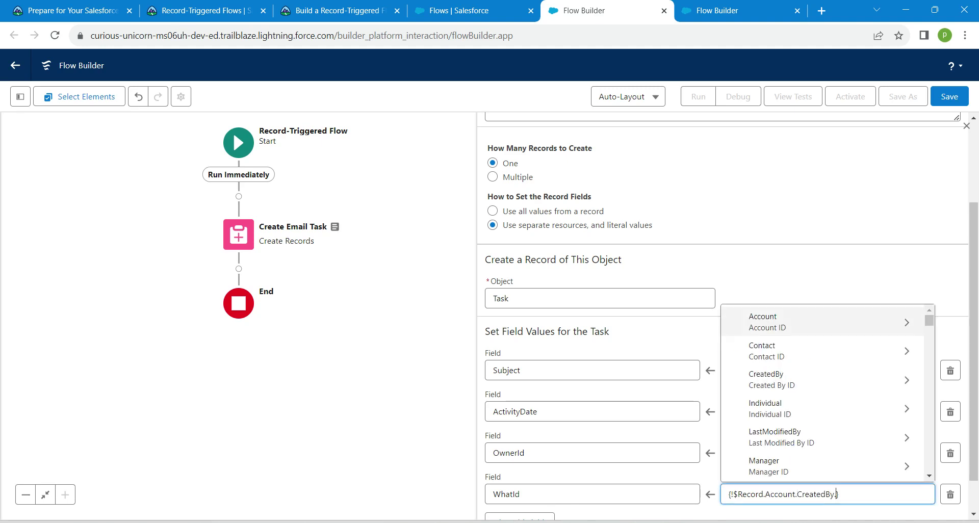
key("BackSpace")
key("BackSpace")
key("BackSpace")
key("BackSpace")
key("BackSpace")
key("BackSpace")
key("BackSpace")
key("BackSpace")
key("BackSpace")
key("BackSpace")
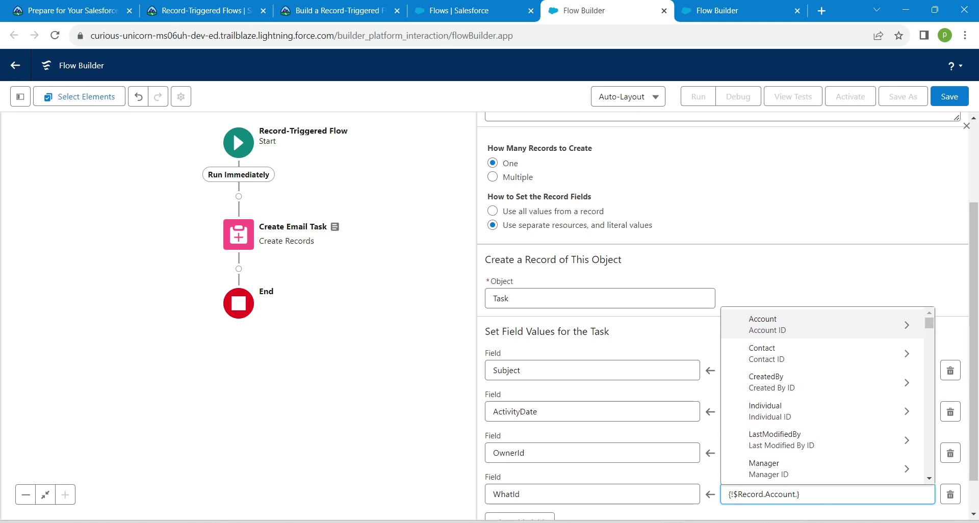
key("BackSpace")
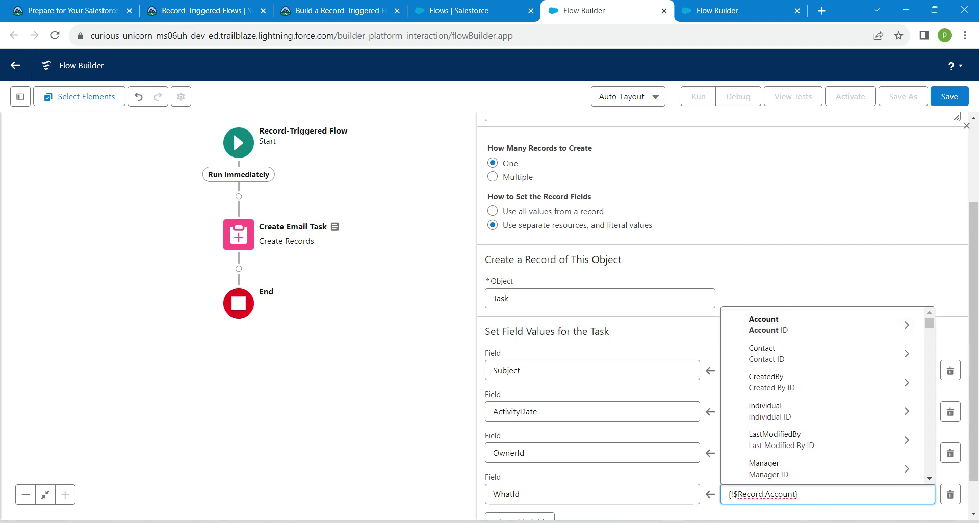
key("Tab")
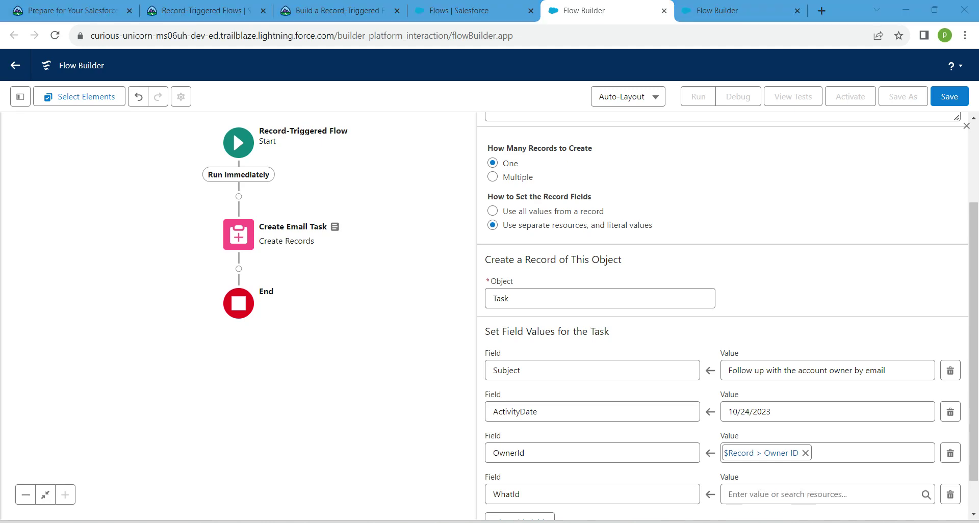
left_click(820, 494)
type("reco")
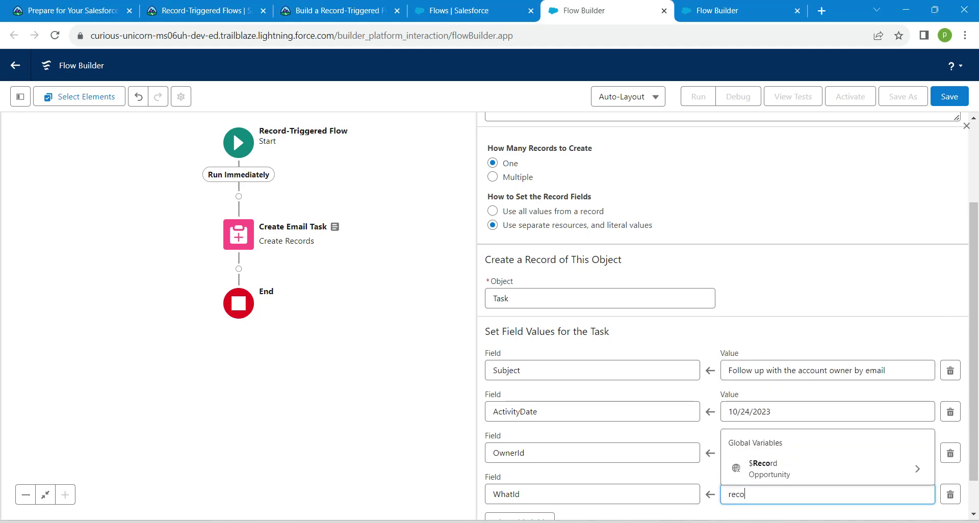
type("rd")
key("Down")
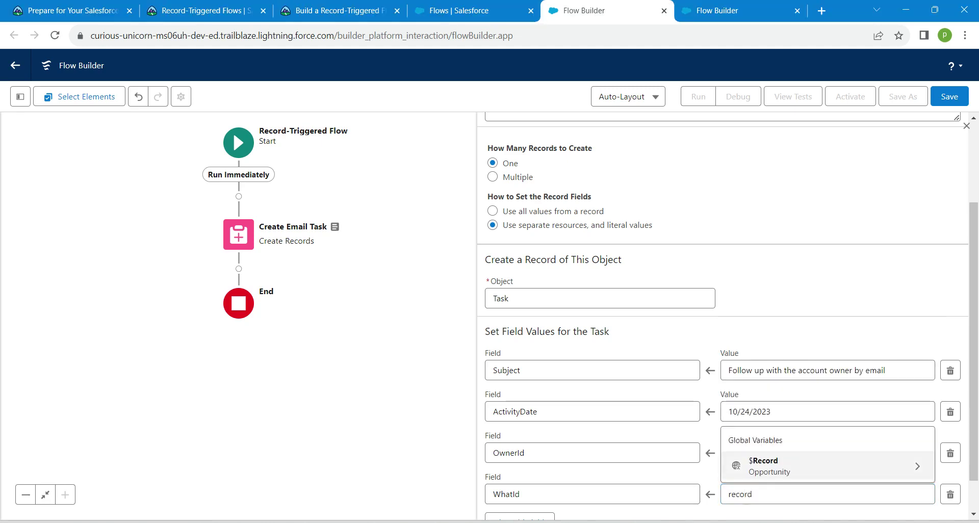
key("Return")
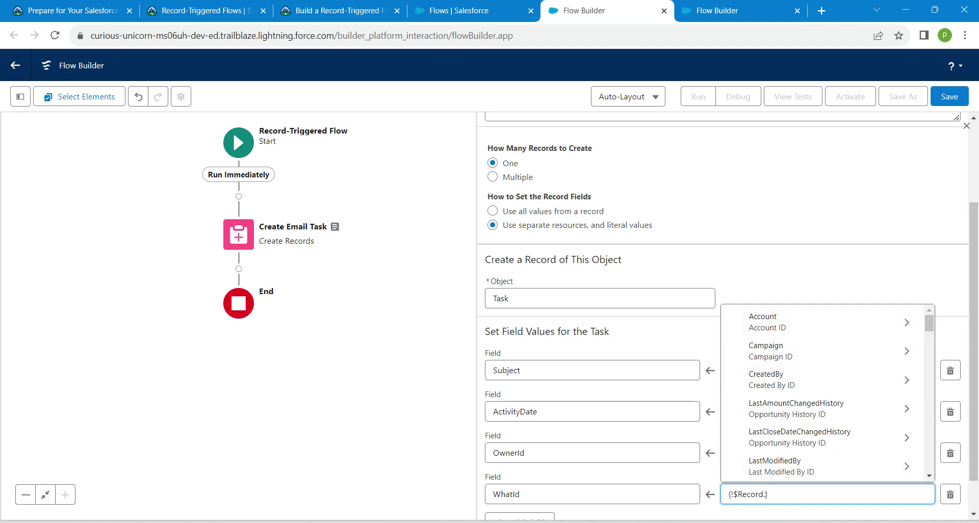
scroll(822, 393, "down", 3)
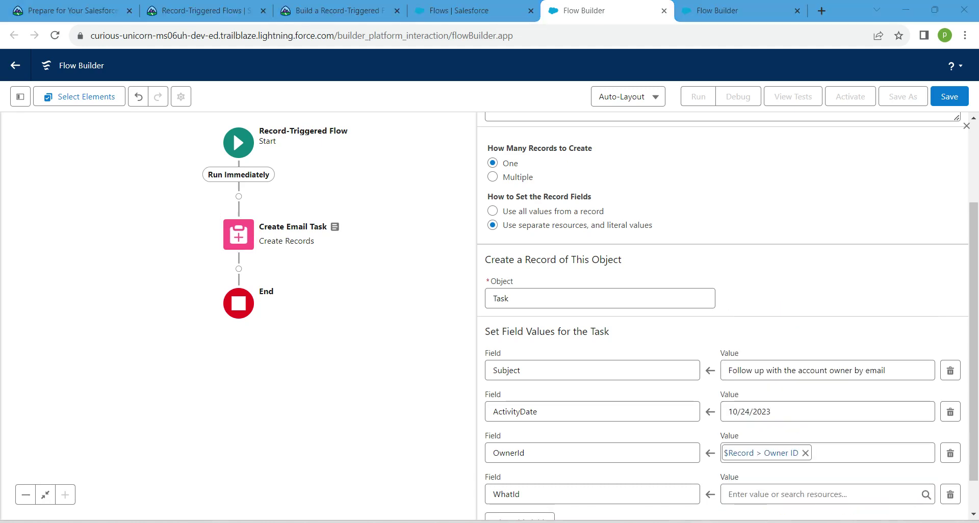
key("alt+Tab")
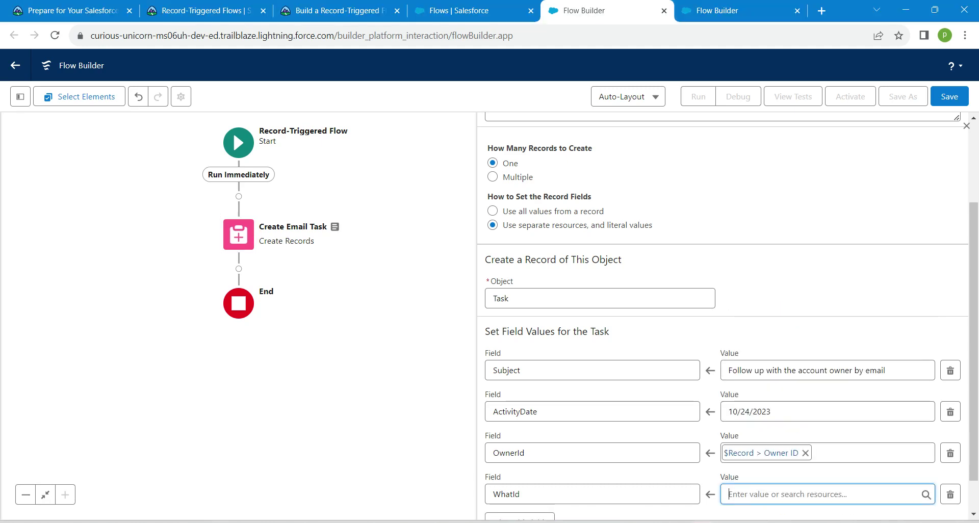
Set the WhatId field's value to the triggering record's AccountId ($Record > Account ID).
type("record")
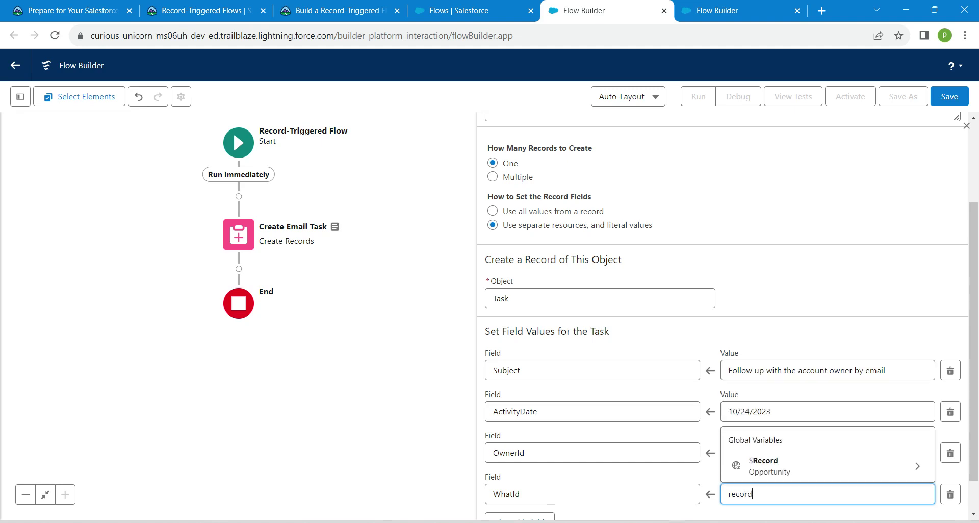
left_click(827, 466)
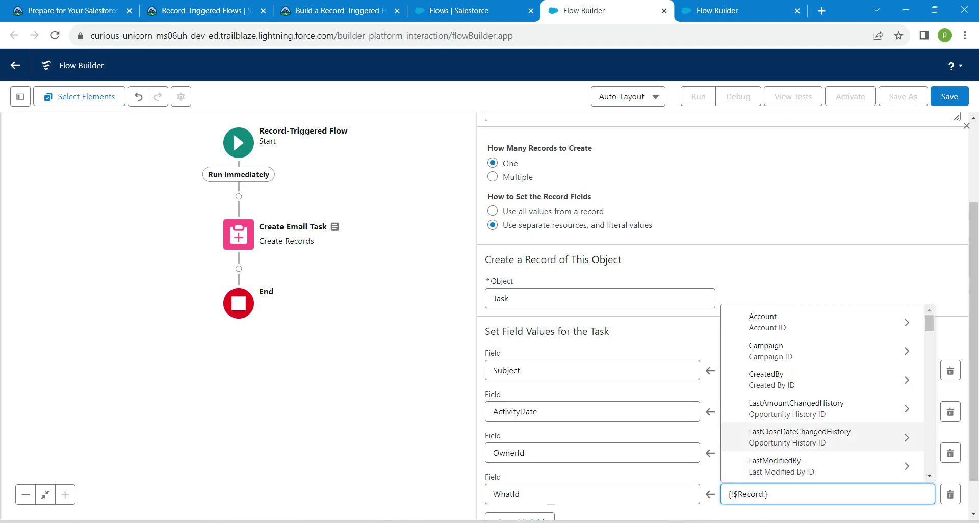
scroll(826, 392, "down", 3)
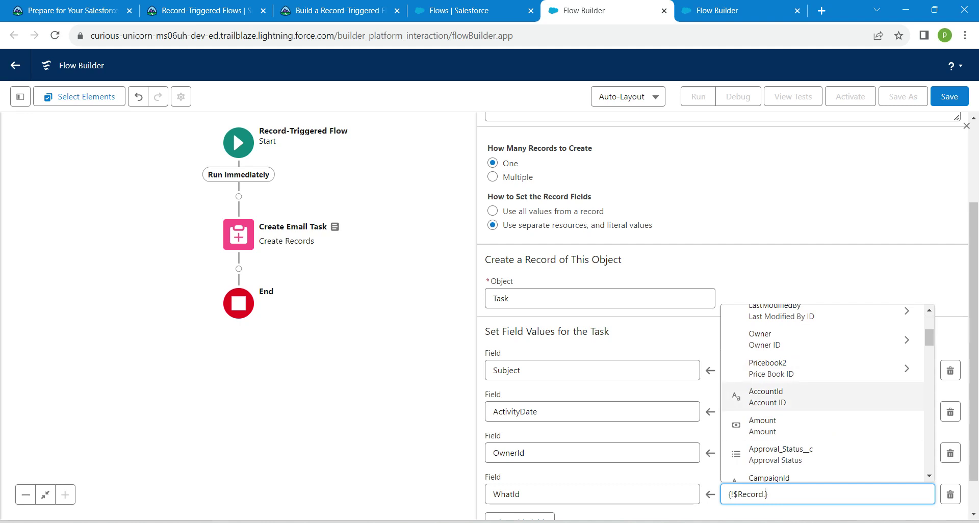
left_click(768, 397)
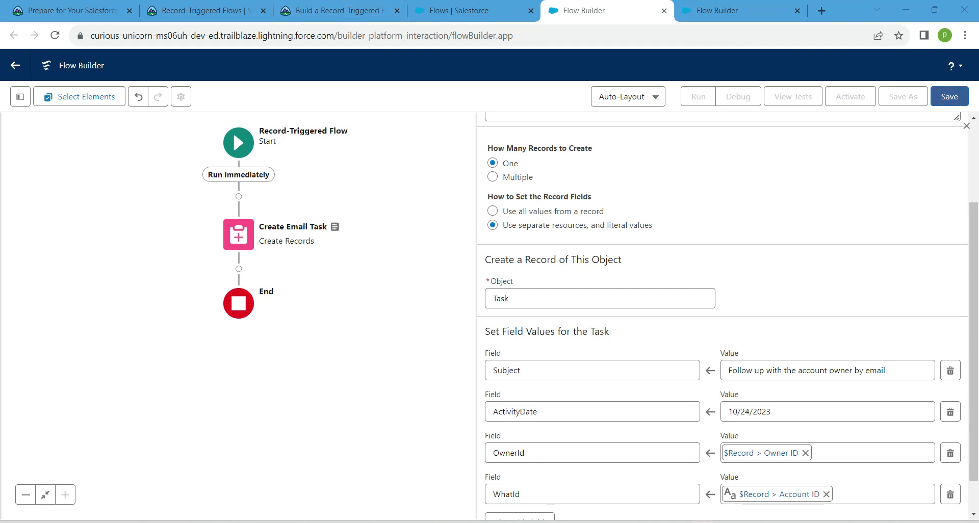
Start saving the flow with the challenge's Flow Label "Review Opportunity with Account Owner" and let the API name derive from it.
left_click(949, 97)
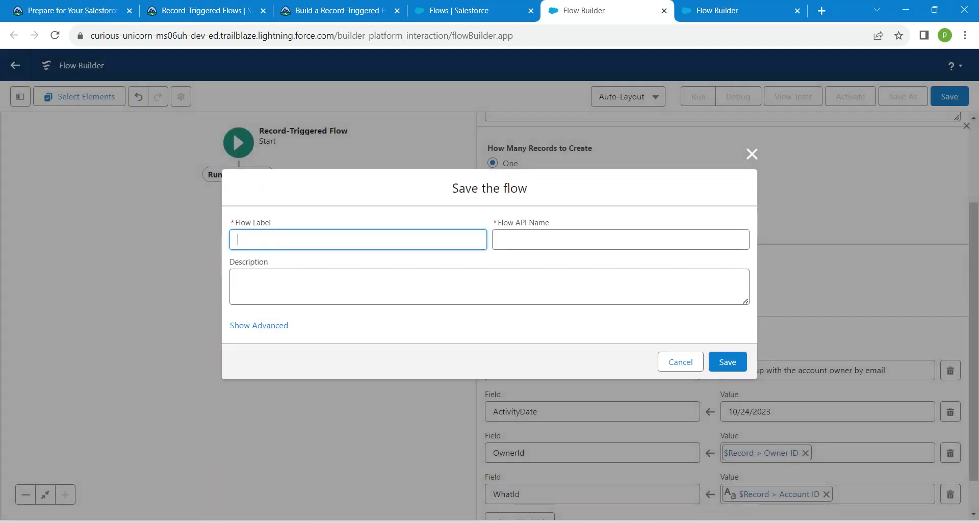
left_click(339, 11)
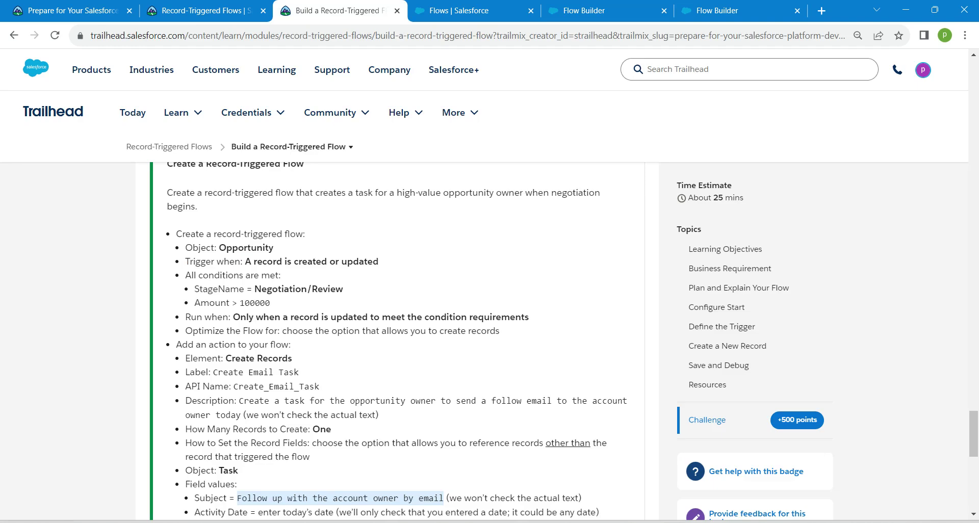
scroll(398, 337, "down", 3)
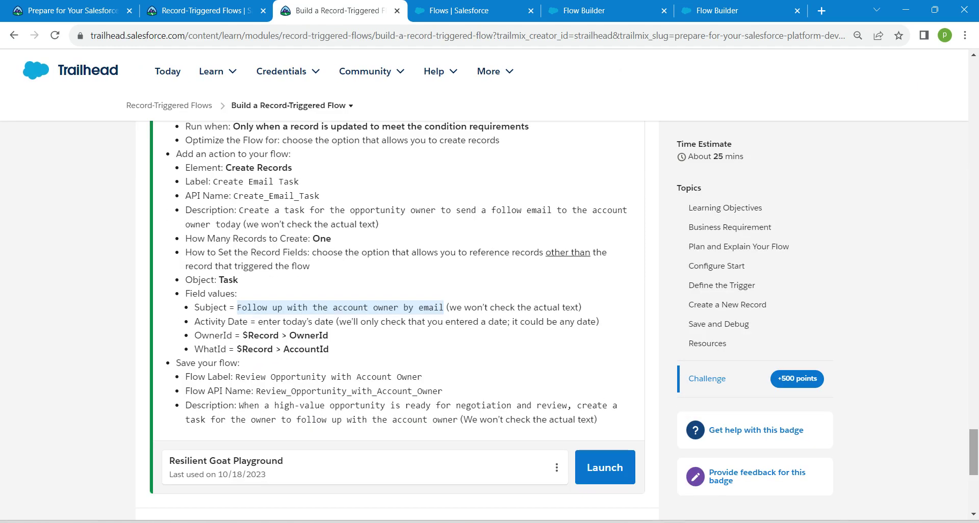
left_click_drag(235, 377, 423, 377)
key("ctrl+c")
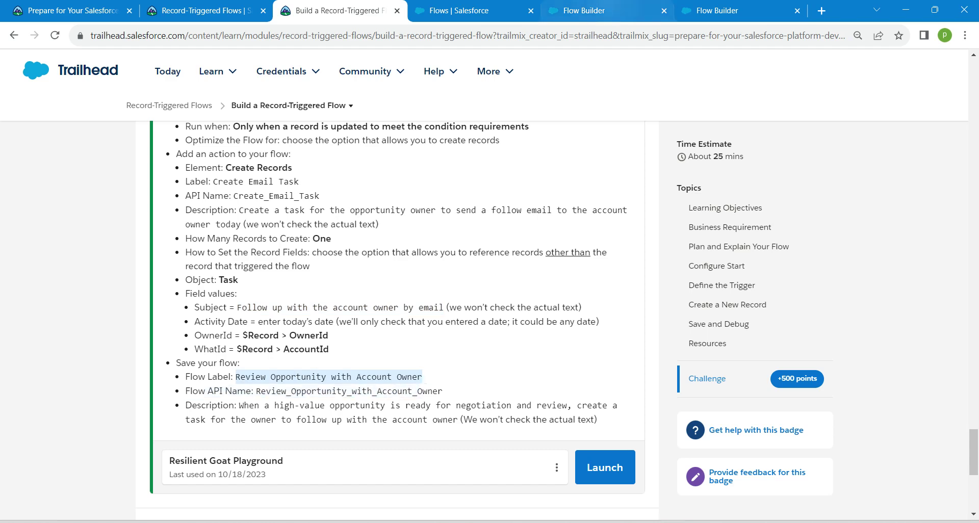
left_click(601, 10)
key("ctrl+v")
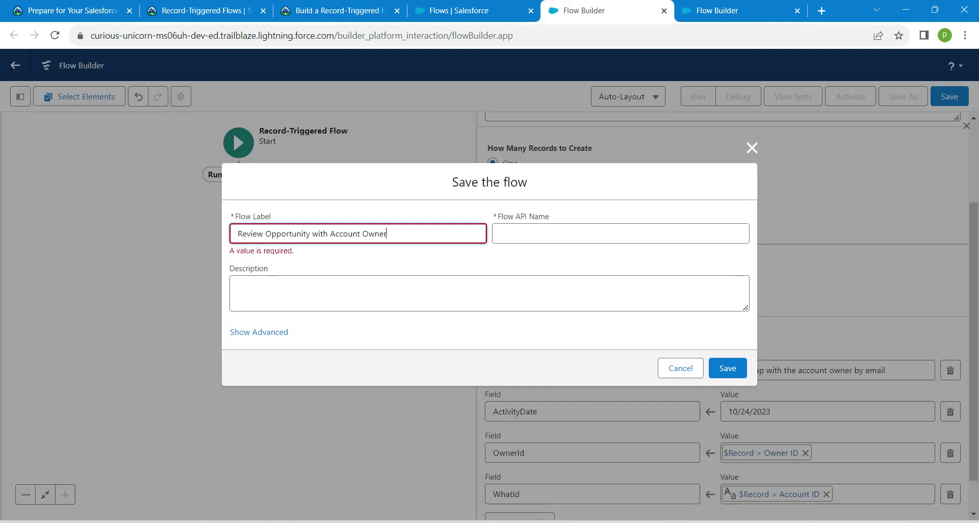
key("Tab")
key("Tab")
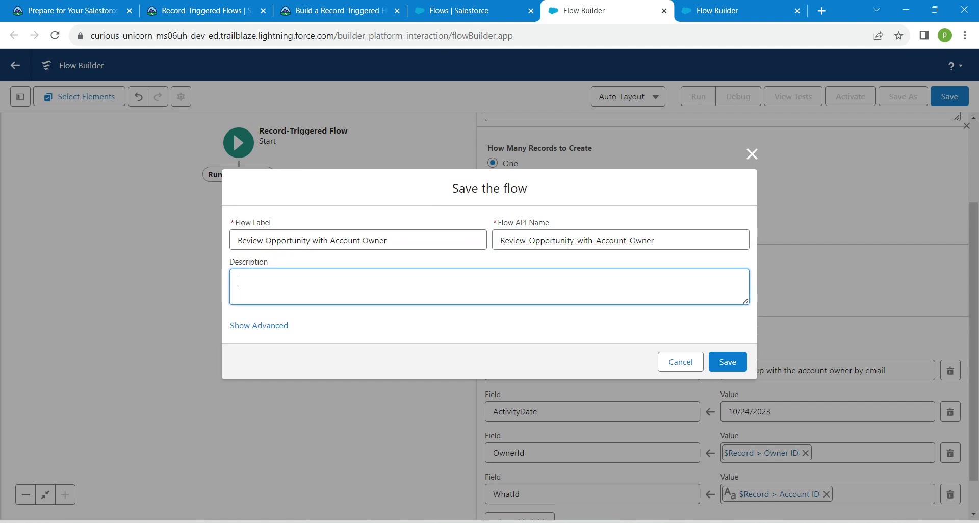
Copy the challenge's flow description, beginning "When a high-value opportunity is ready for negotiation and review", into the Description and save the flow.
left_click(340, 10)
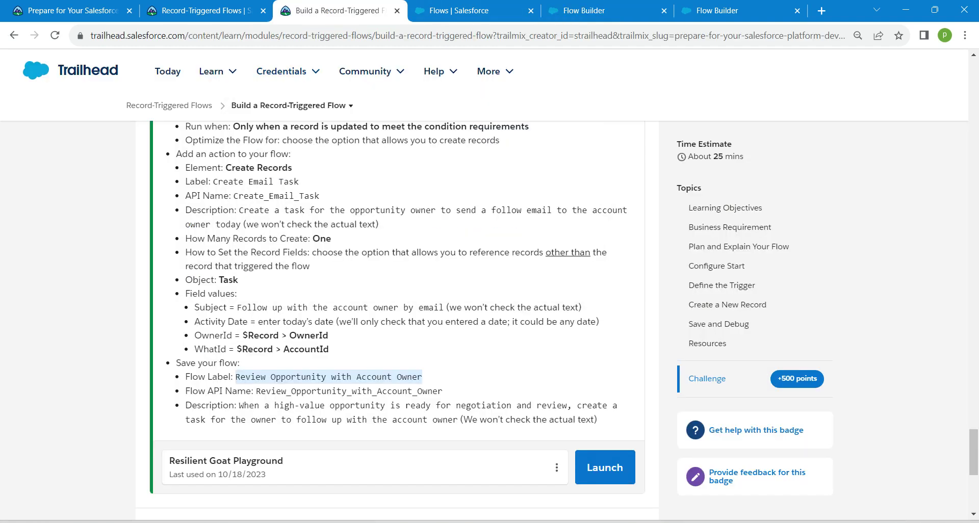
left_click_drag(239, 405, 458, 420)
key("ctrl+c")
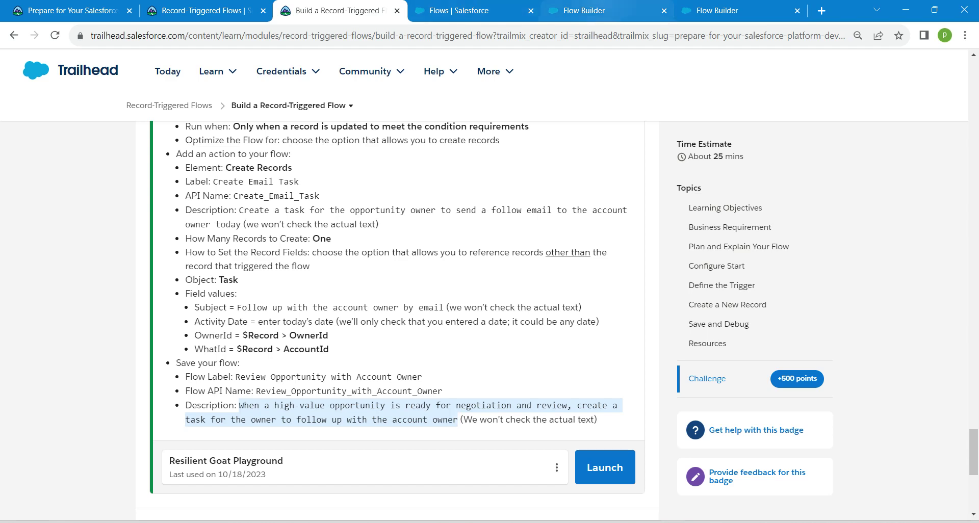
left_click(586, 11)
key("ctrl+v")
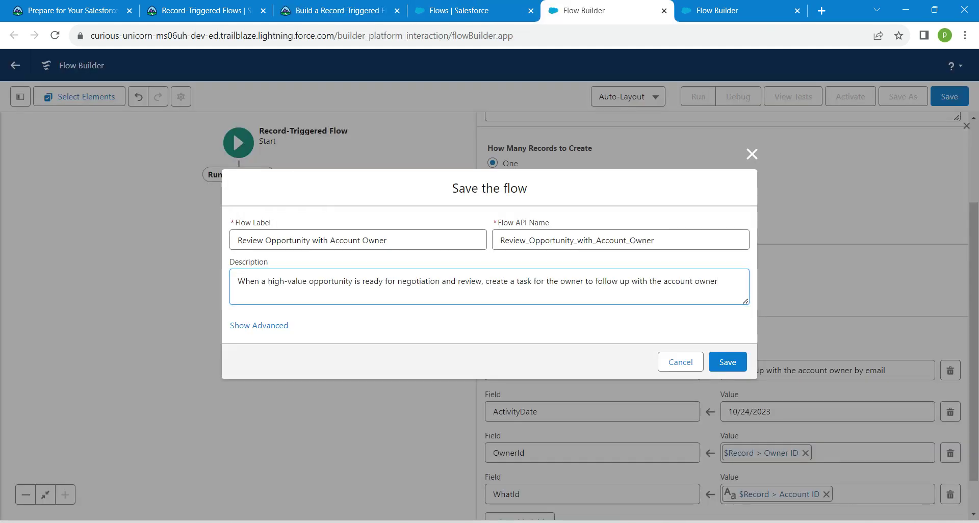
left_click(727, 362)
left_click(727, 362)
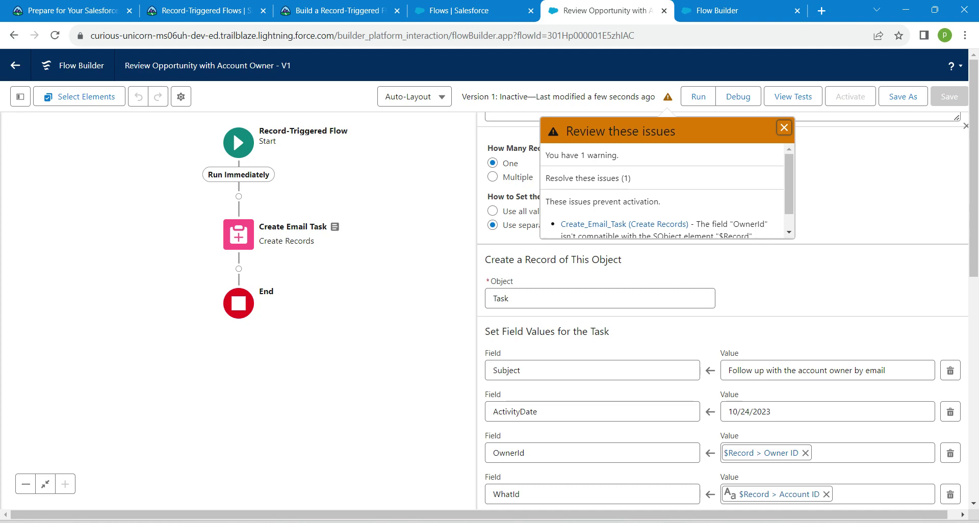
Replace the OwnerId field's value with the triggering record's OwnerId text field instead of the Owner relationship.
scroll(662, 190, "down", 1)
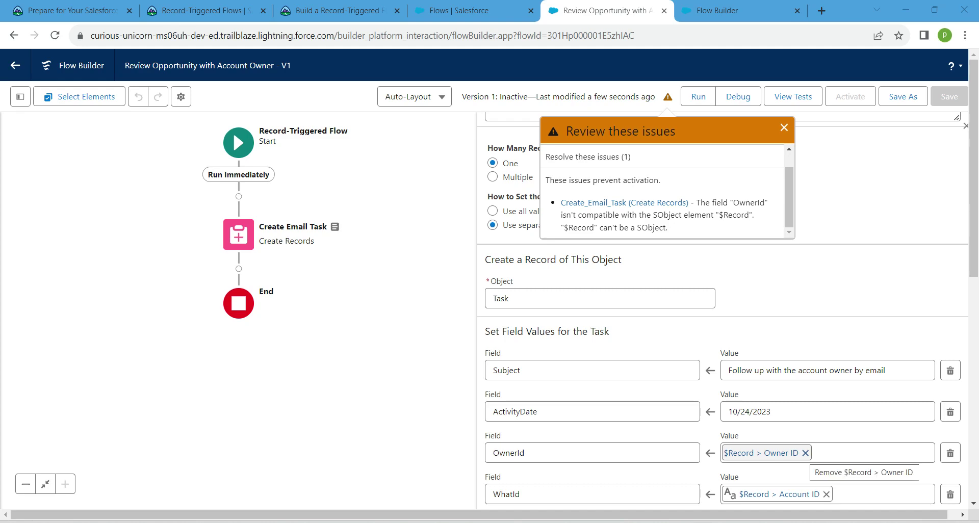
left_click(806, 452)
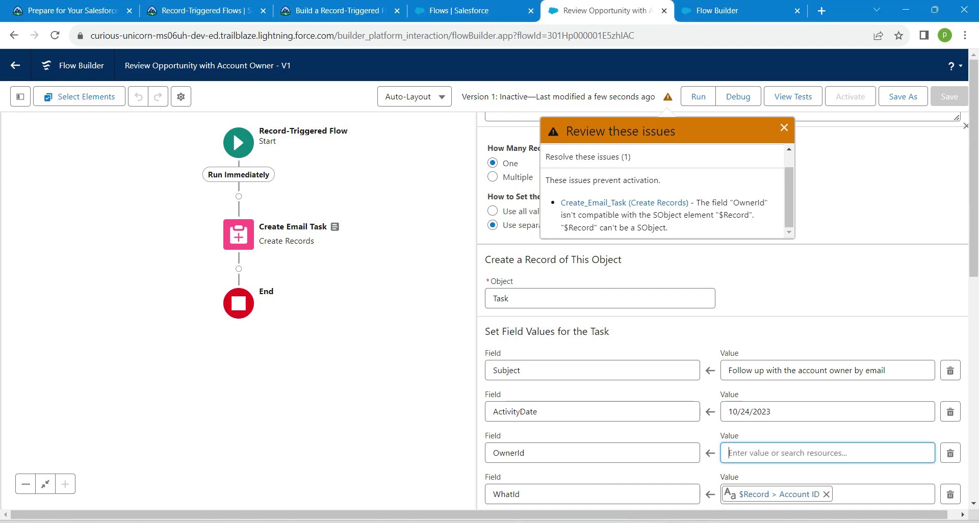
type("record")
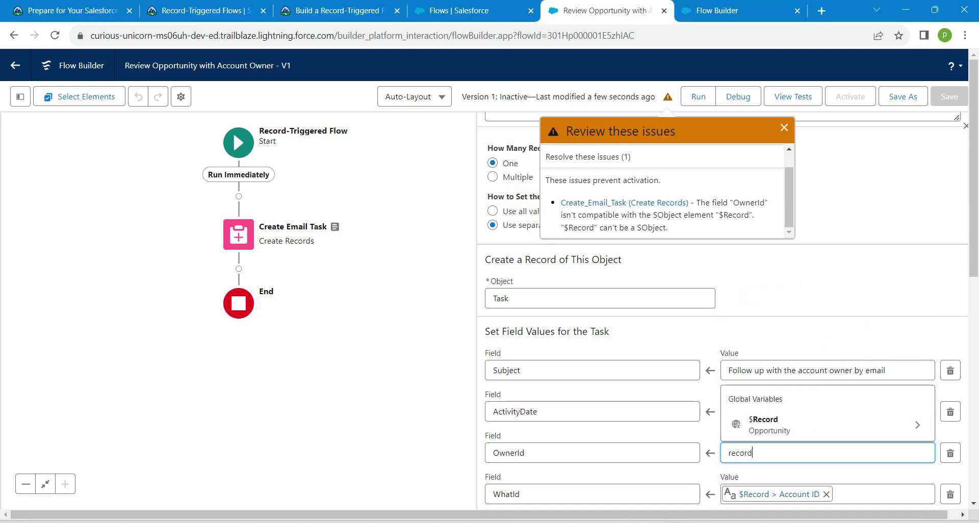
left_click(826, 425)
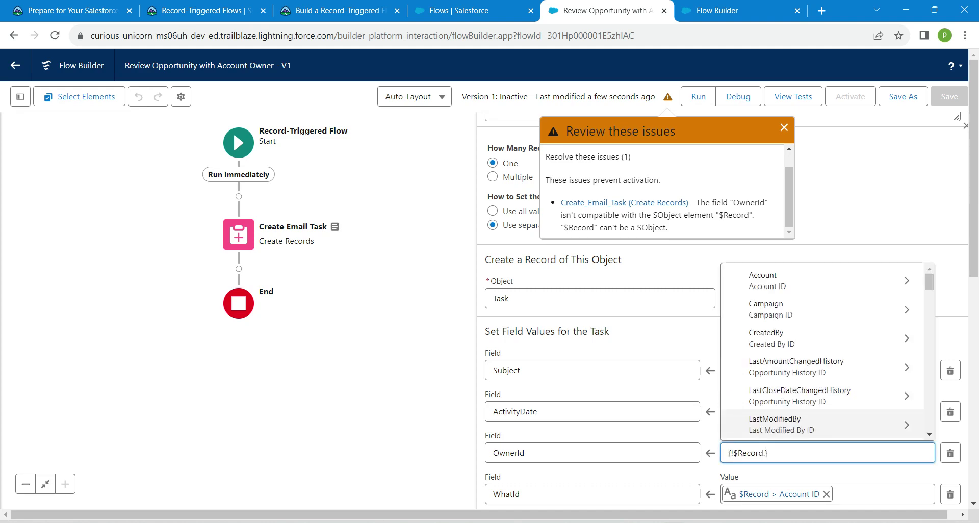
scroll(822, 352, "down", 3)
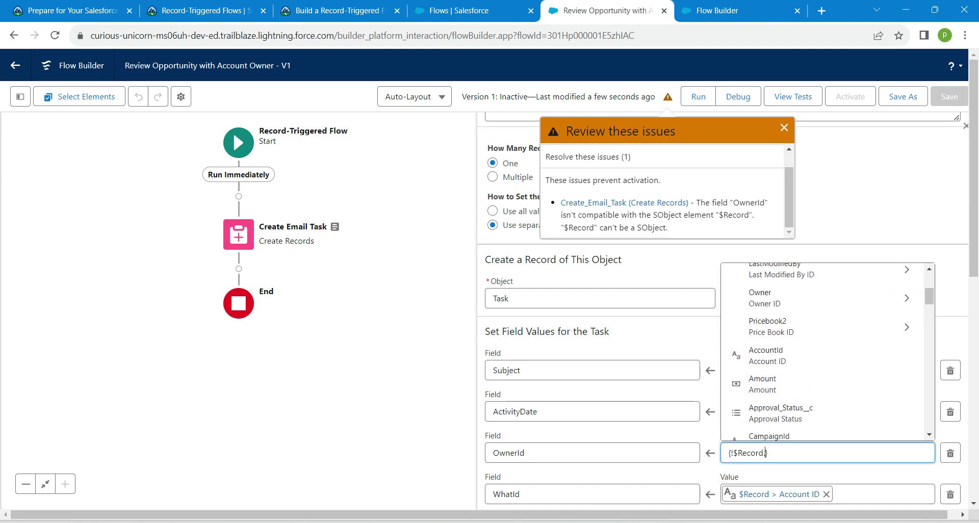
scroll(823, 352, "down", 5)
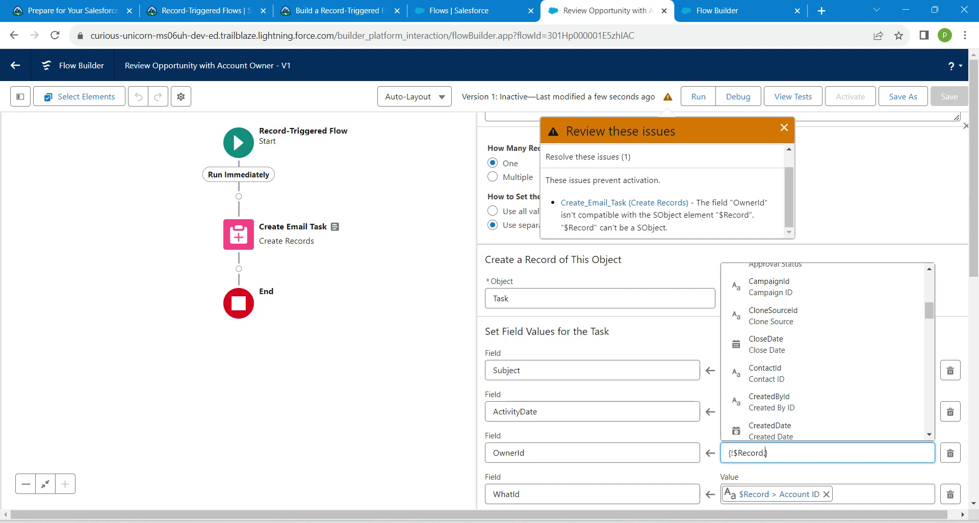
scroll(822, 351, "down", 5)
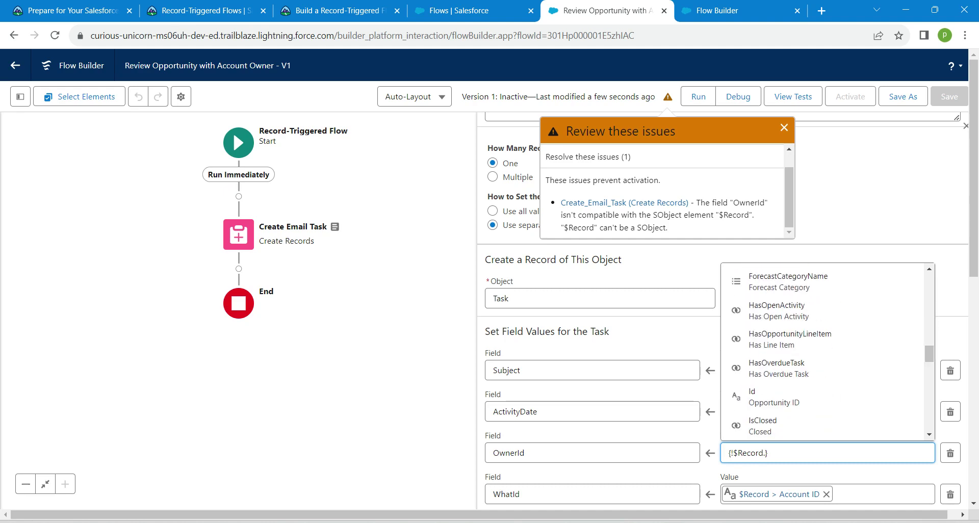
scroll(828, 352, "down", 5)
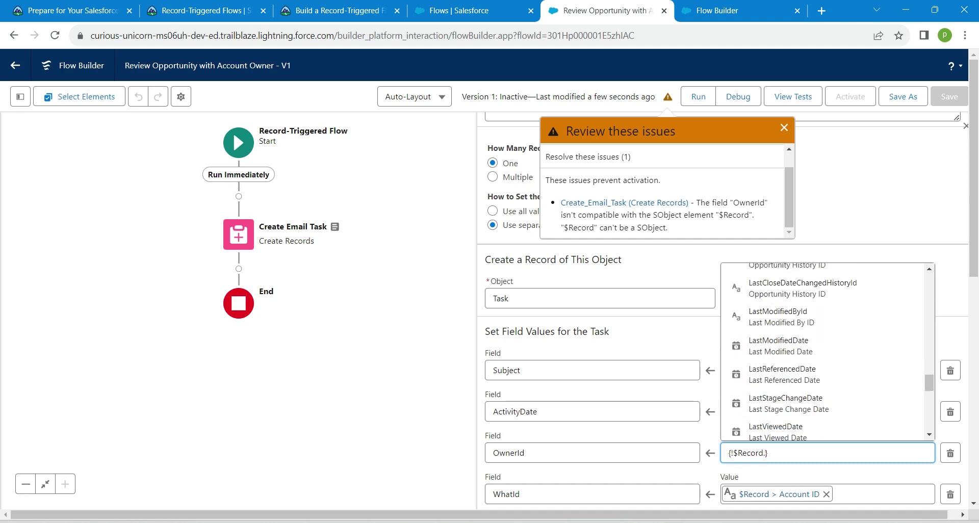
scroll(822, 352, "down", 5)
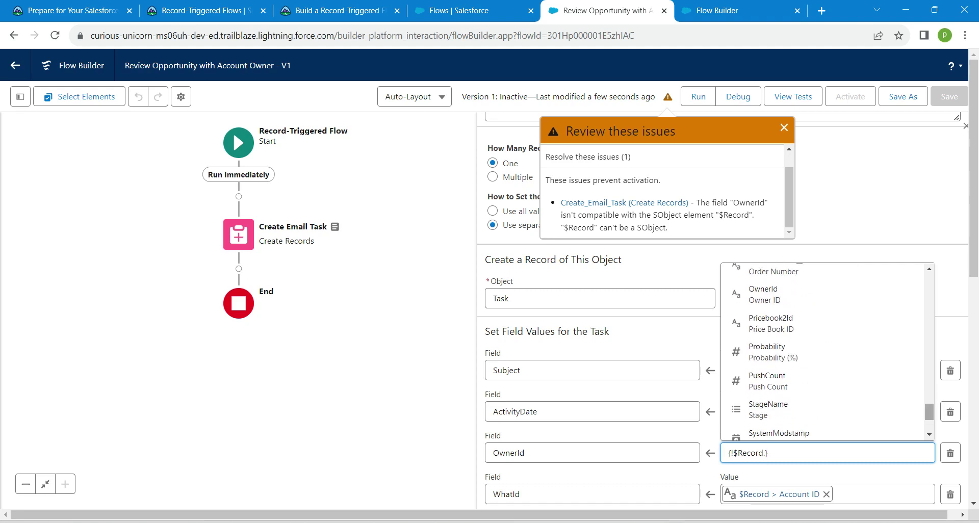
left_click(765, 295)
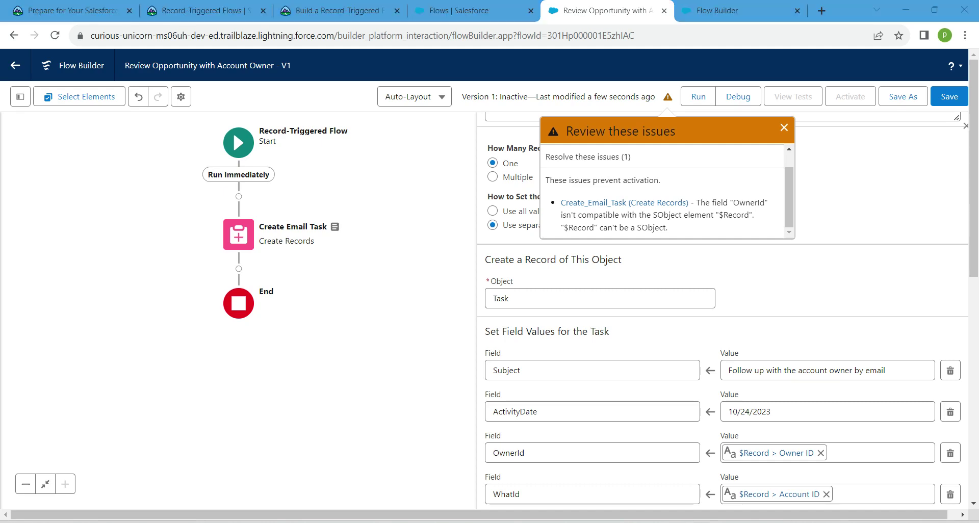
Dismiss the issues list, save the corrected flow and activate it.
left_click(784, 128)
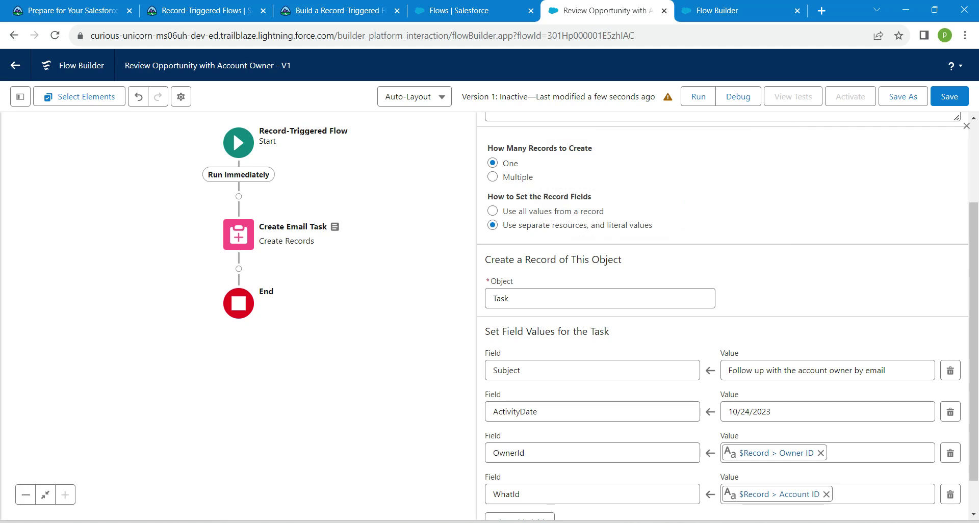
left_click(949, 97)
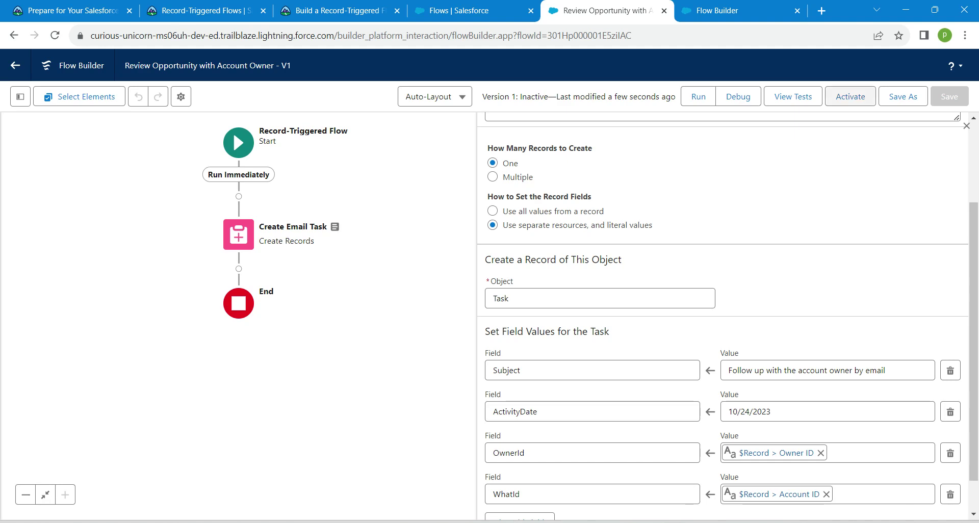
left_click(851, 97)
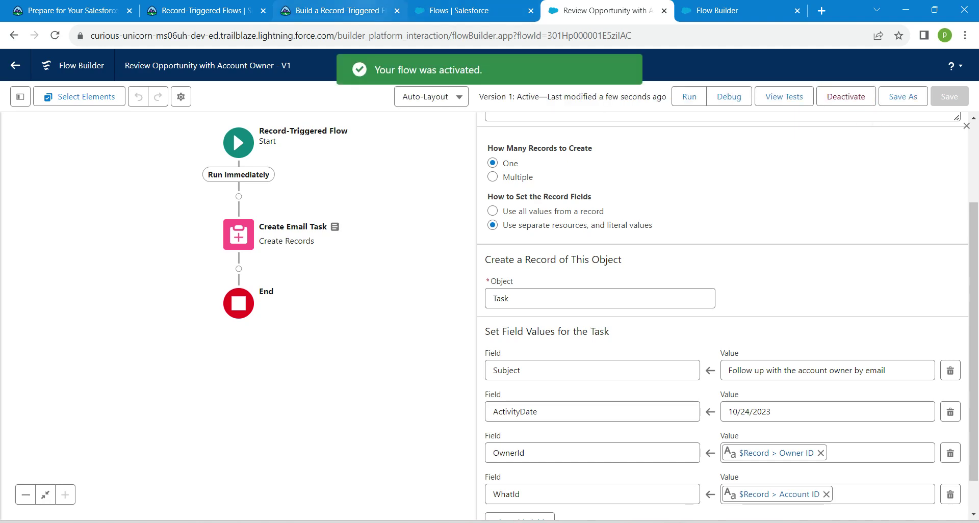
Submit the Build a Record-Triggered Flow challenge for checking and reload the Record-Triggered Flows module page.
left_click(338, 10)
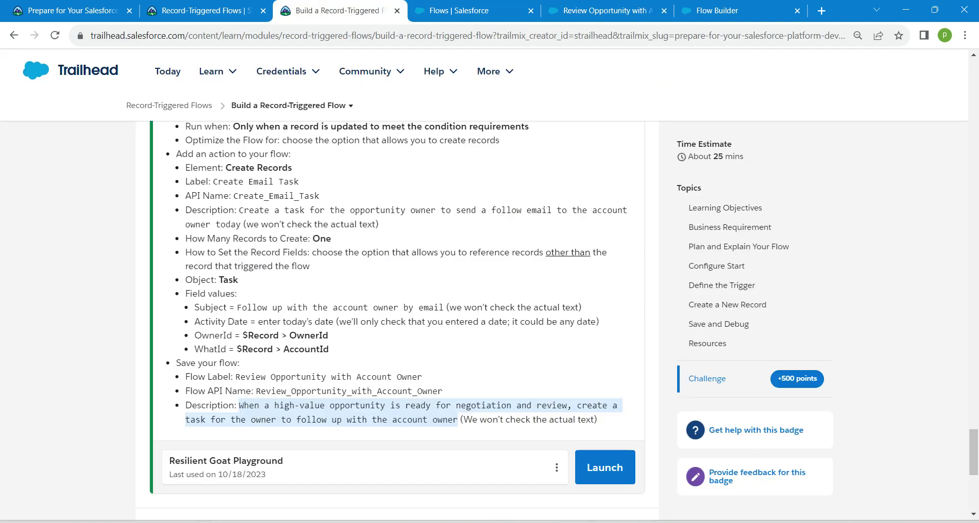
scroll(490, 306, "down", 2)
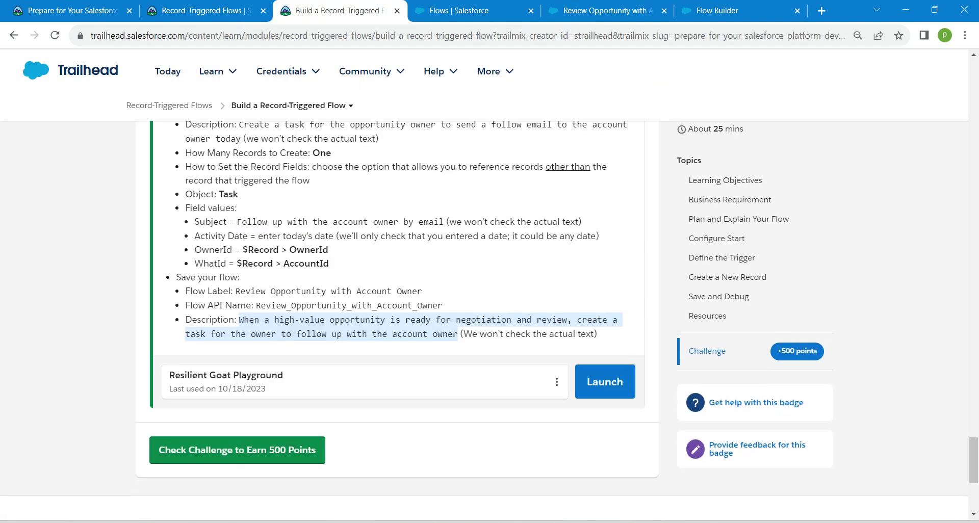
left_click(237, 450)
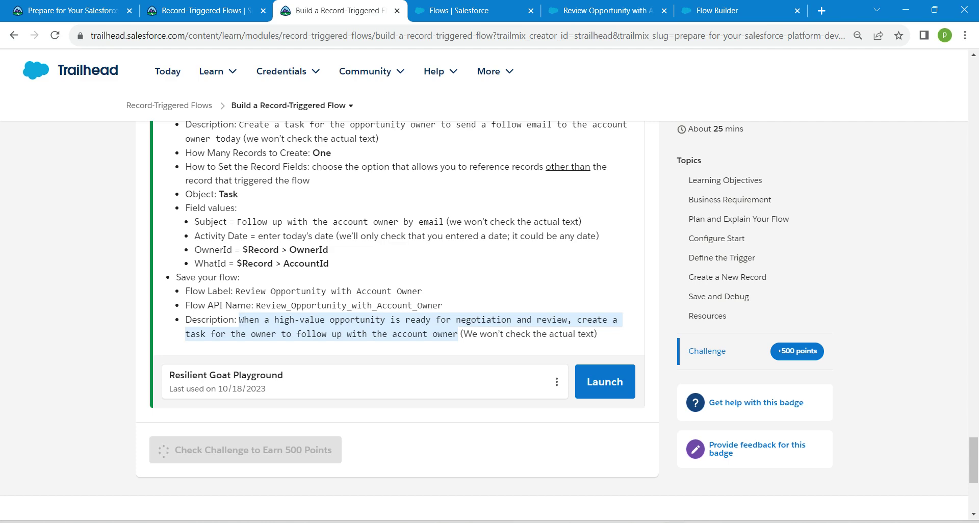
key("ctrl+2")
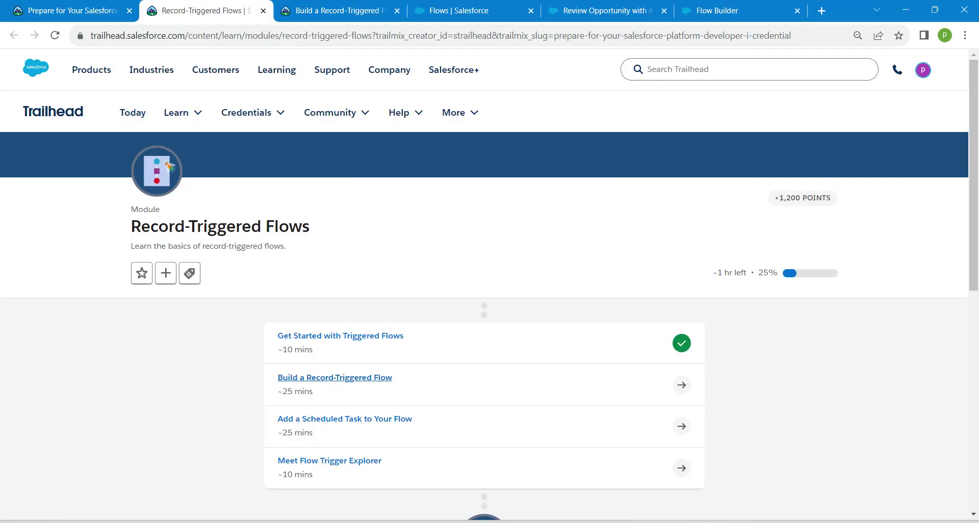
key("F5")
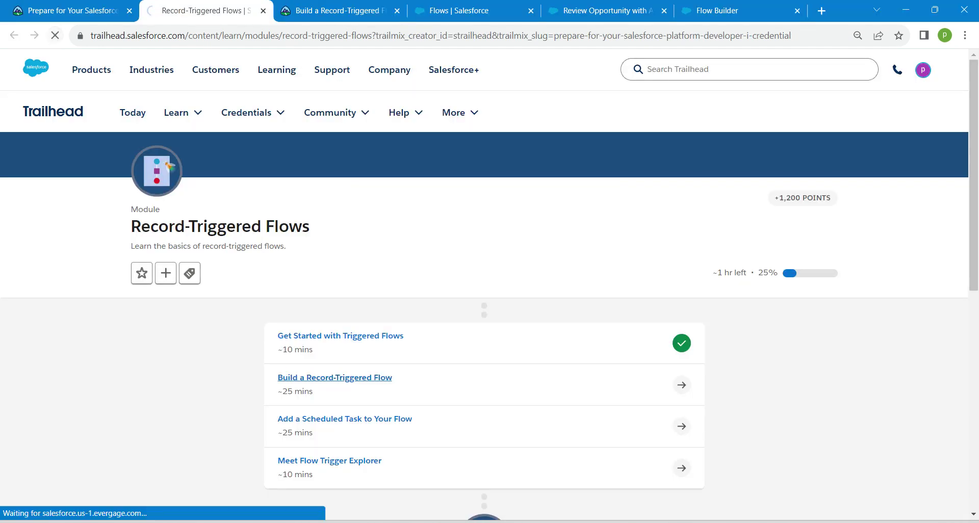